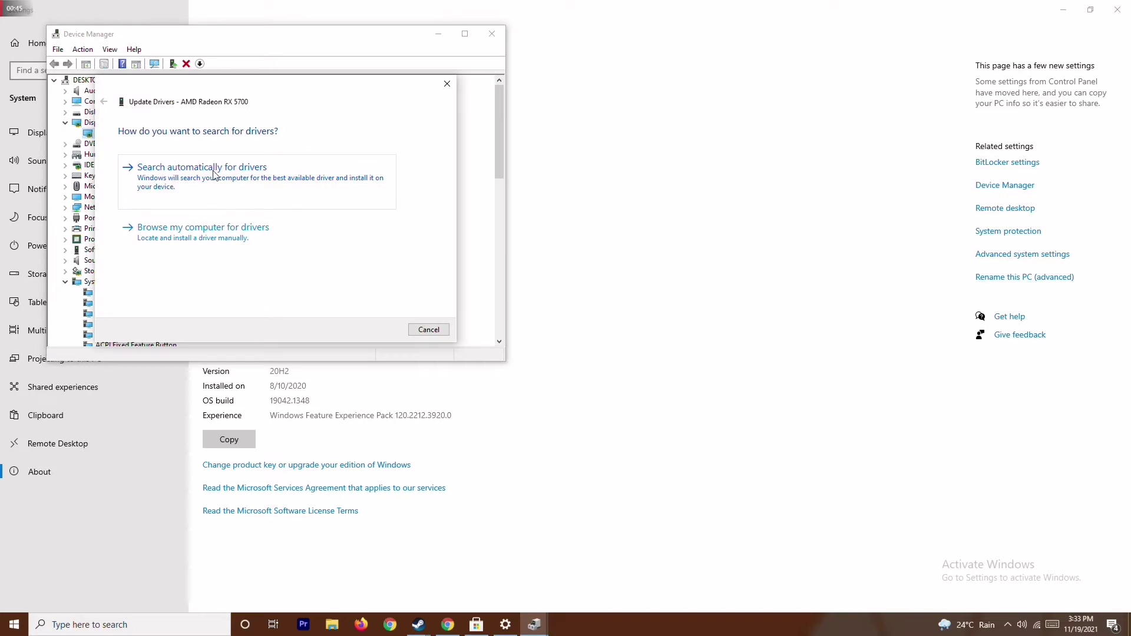
# - Search automatically for updated AMD Radeon RX 5700 drivers, and close Device Manager and the Settings window
pyautogui.click(213, 172)
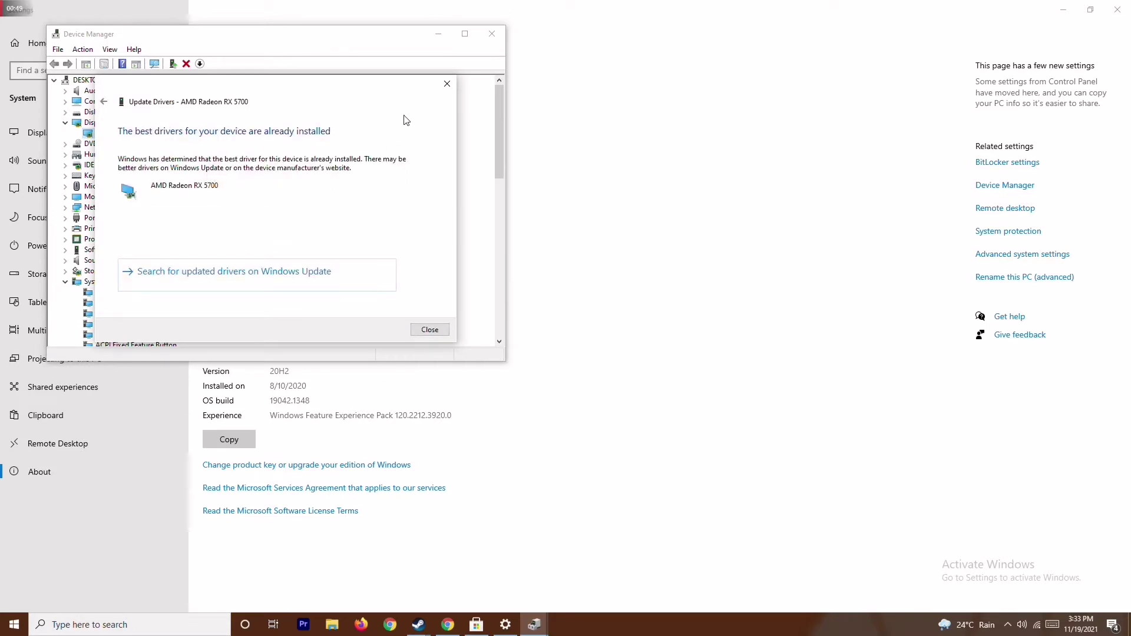
pyautogui.click(447, 83)
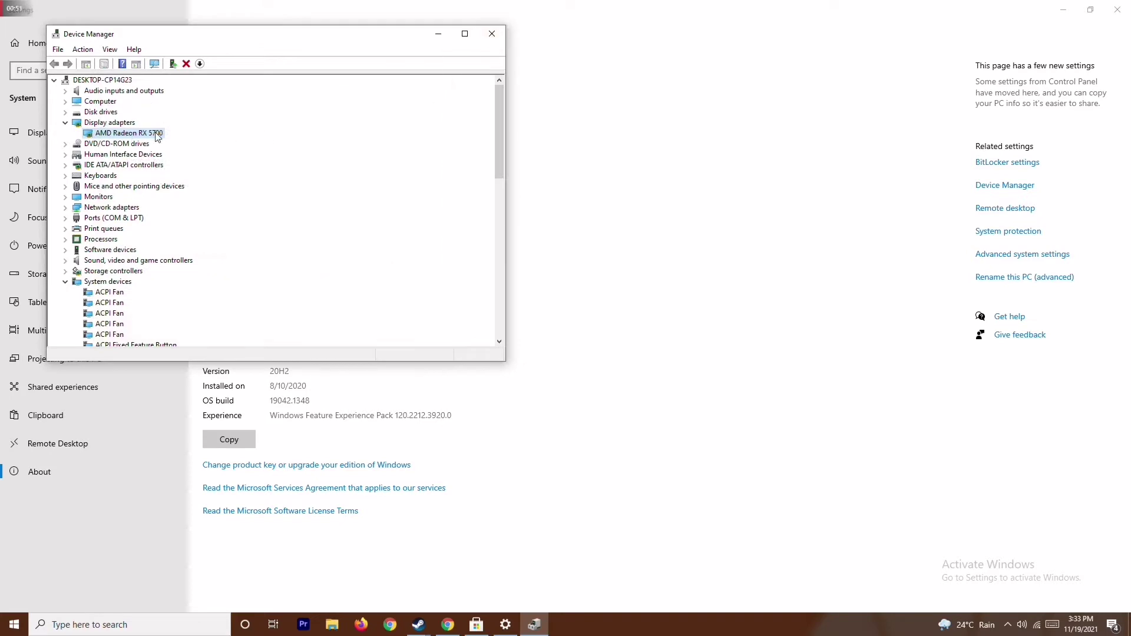
pyautogui.click(65, 123)
pyautogui.click(65, 271)
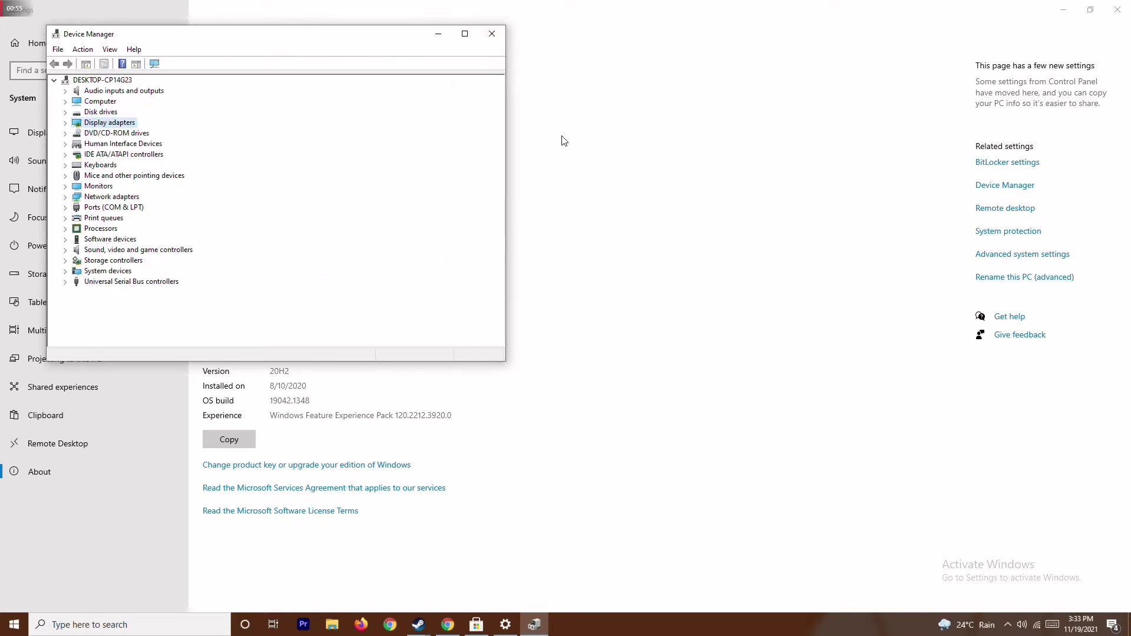
pyautogui.click(492, 34)
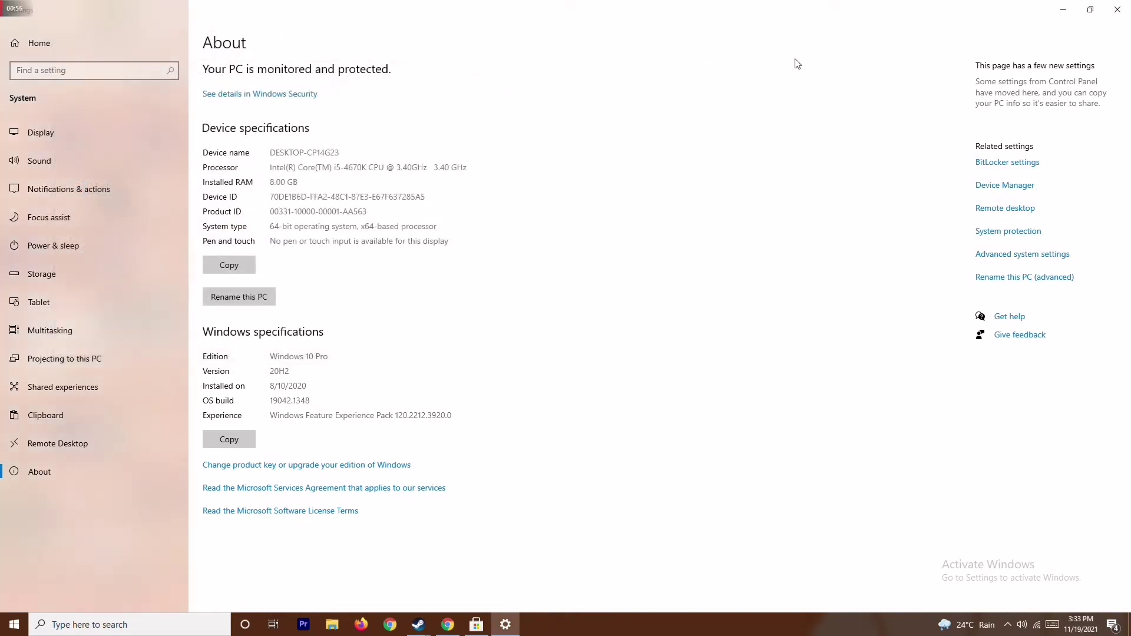
pyautogui.click(1115, 11)
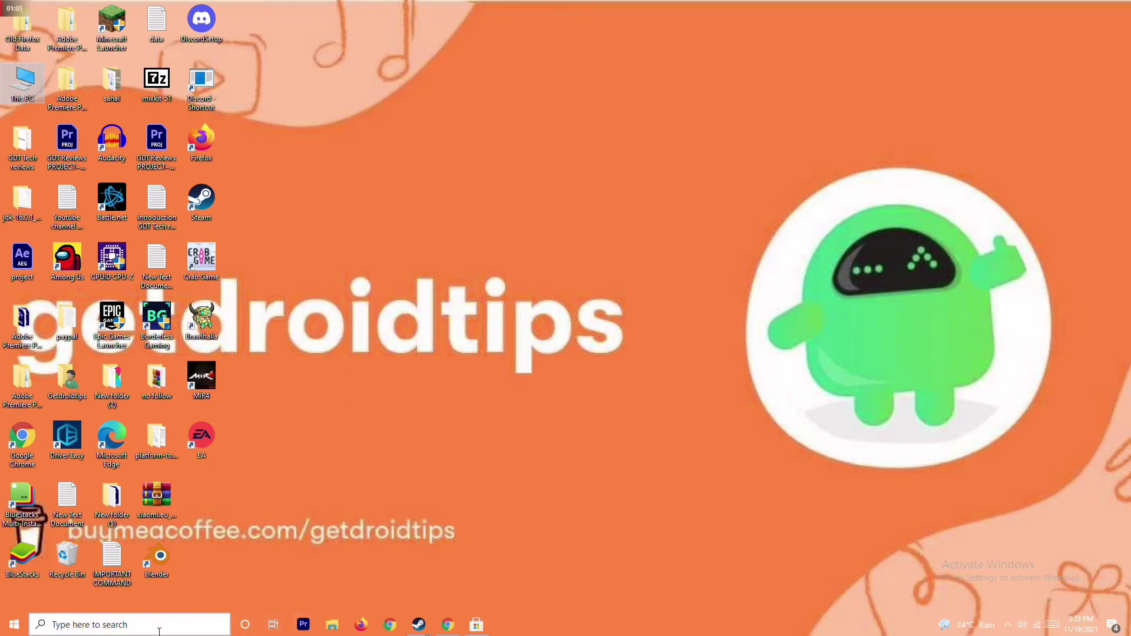
# - View the Windows Update page under Update & Security in Windows Settings, and close Settings
pyautogui.click(119, 619)
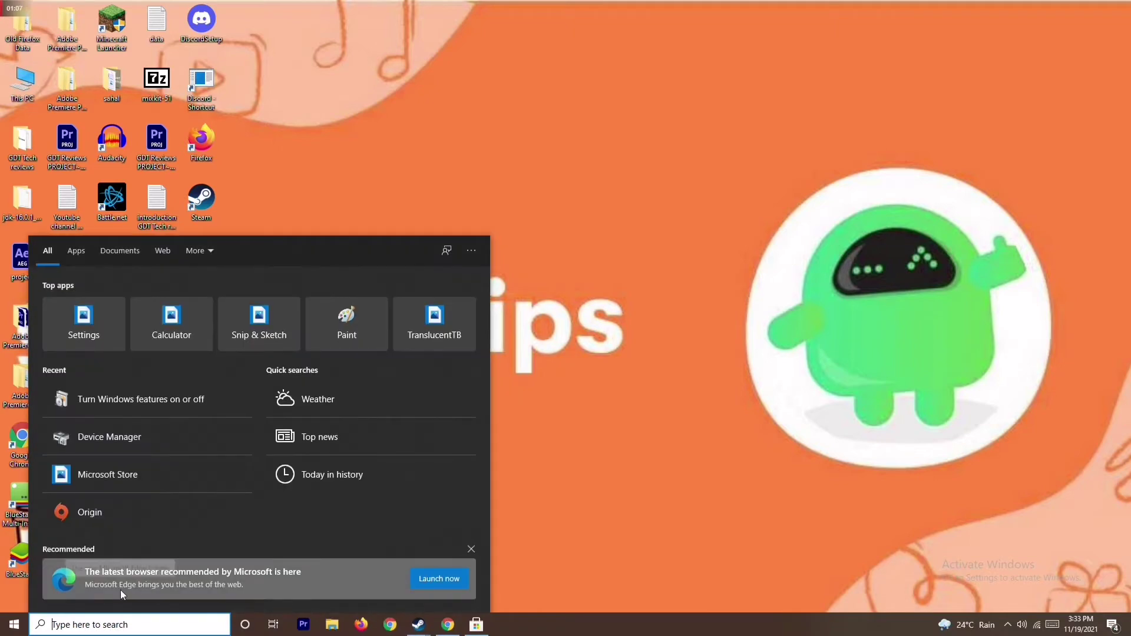
pyautogui.write('sett')
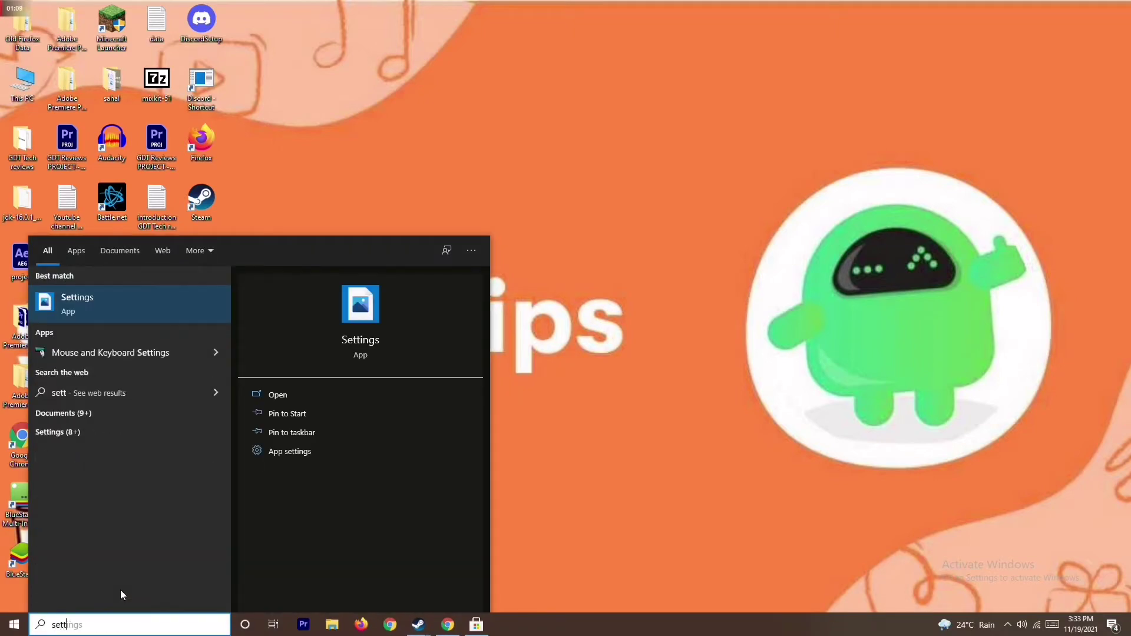
pyautogui.click(160, 305)
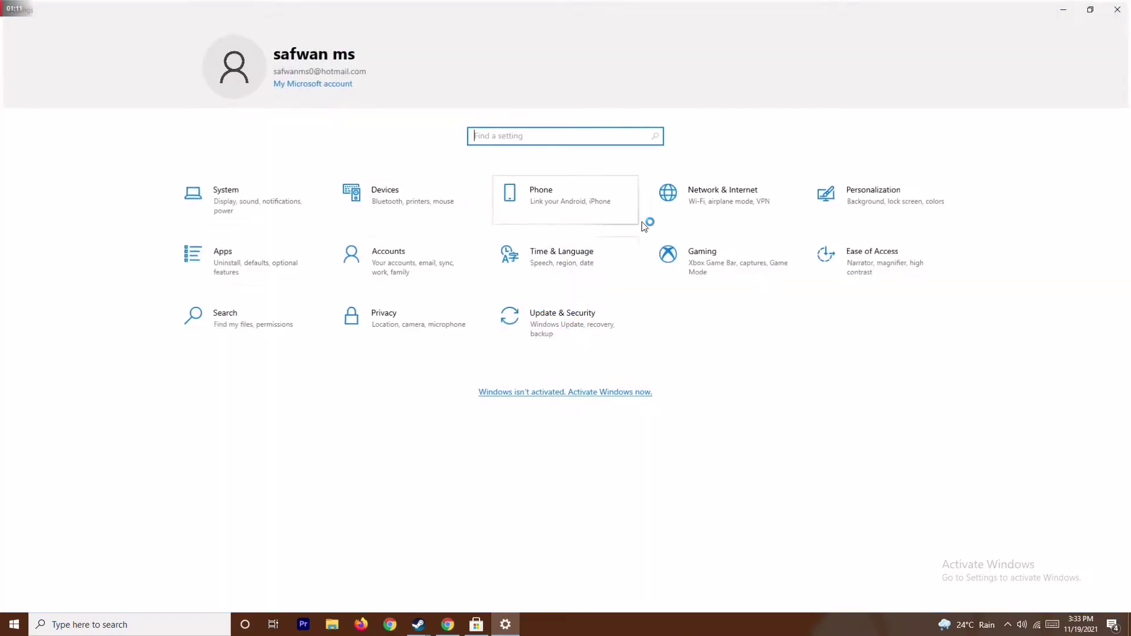
pyautogui.click(575, 317)
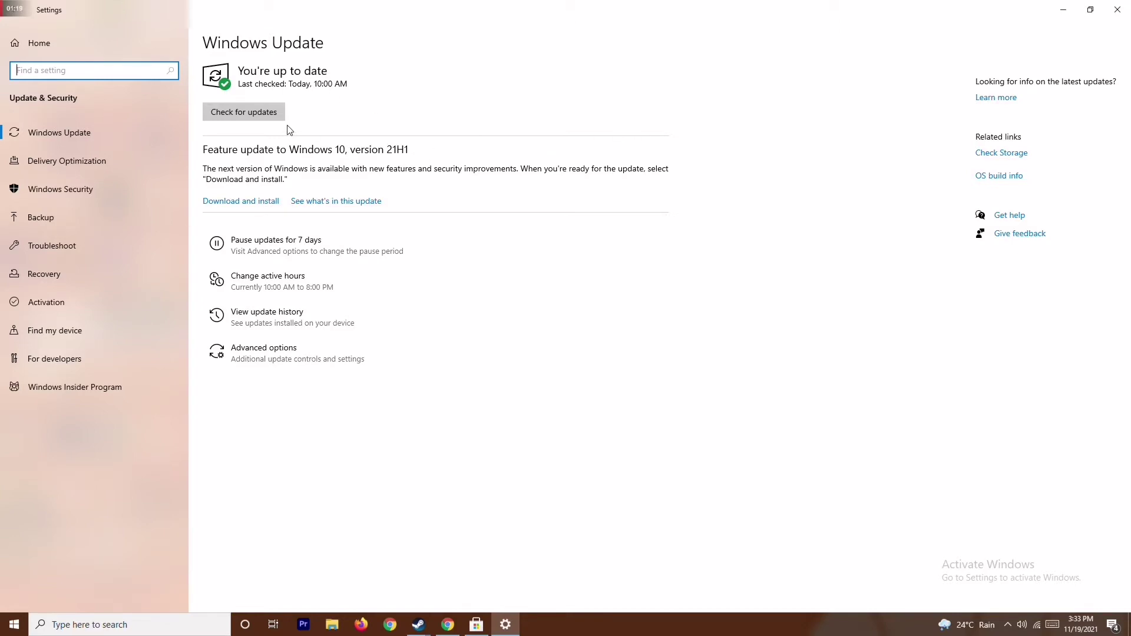
pyautogui.click(1118, 10)
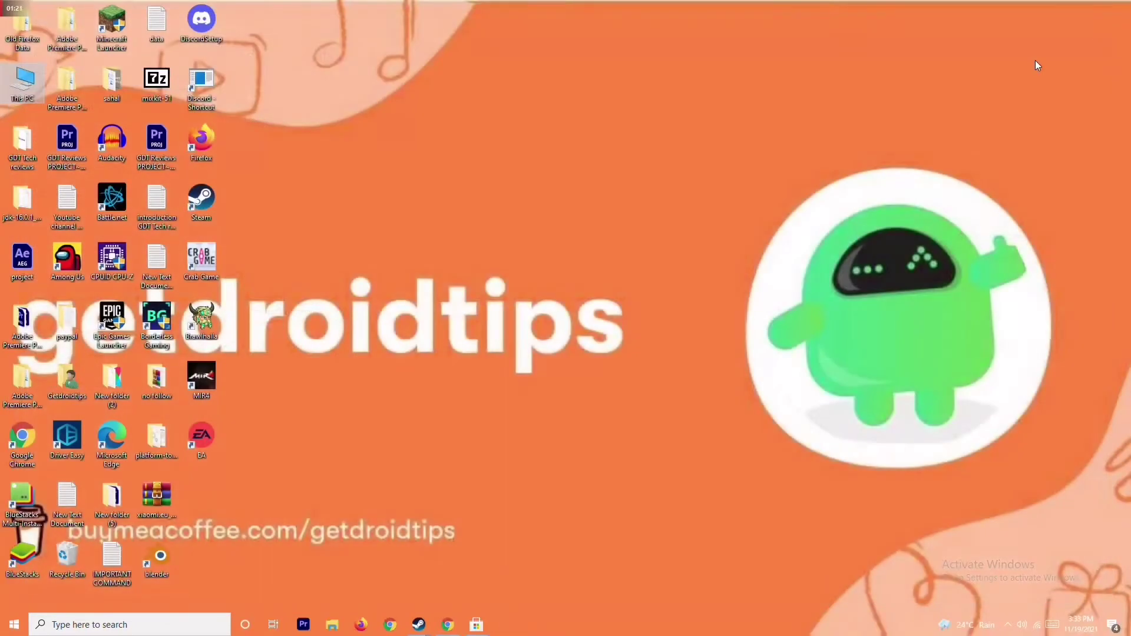
pyautogui.rightClick(692, 211)
pyautogui.click(621, 266)
# - End the Microsoft Store task in Task Manager and close Task Manager
pyautogui.rightClick(598, 624)
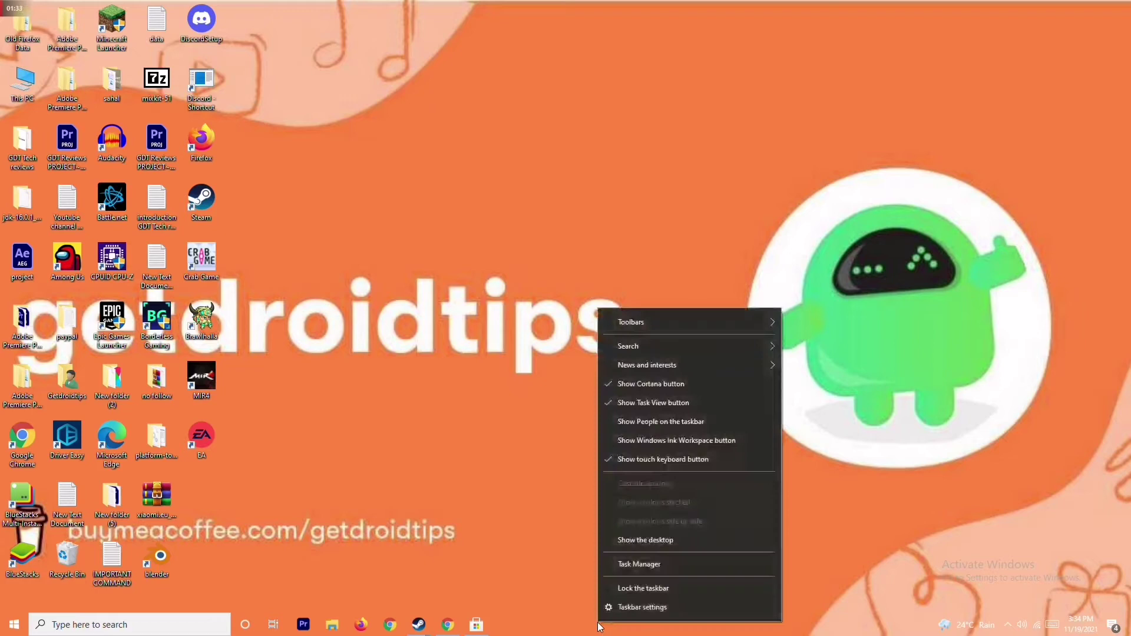
pyautogui.click(677, 566)
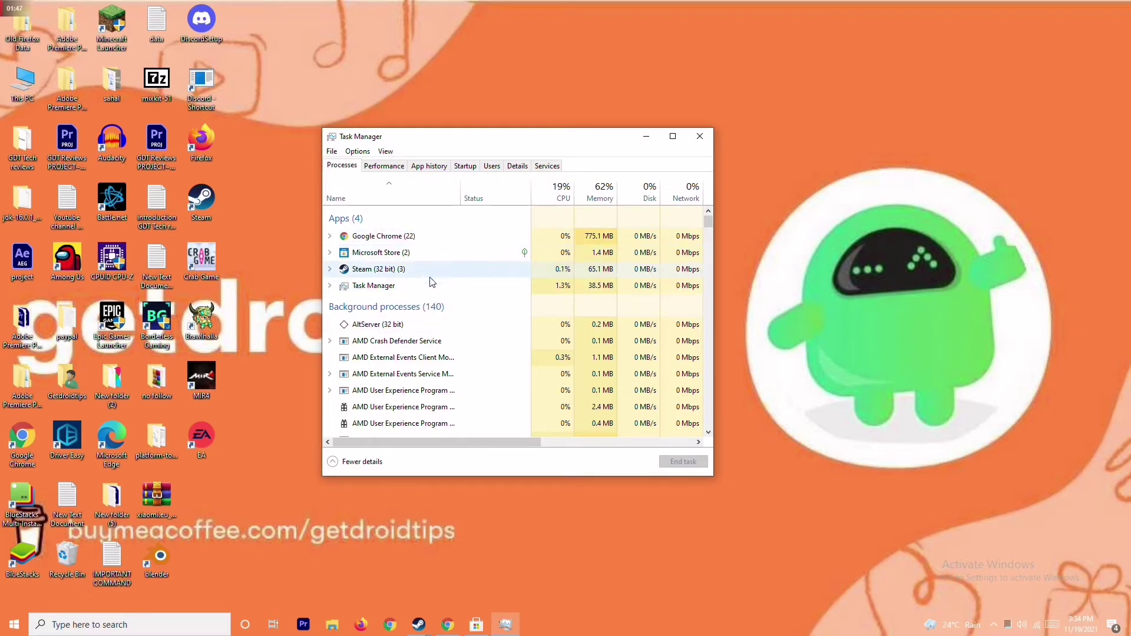
pyautogui.click(440, 253)
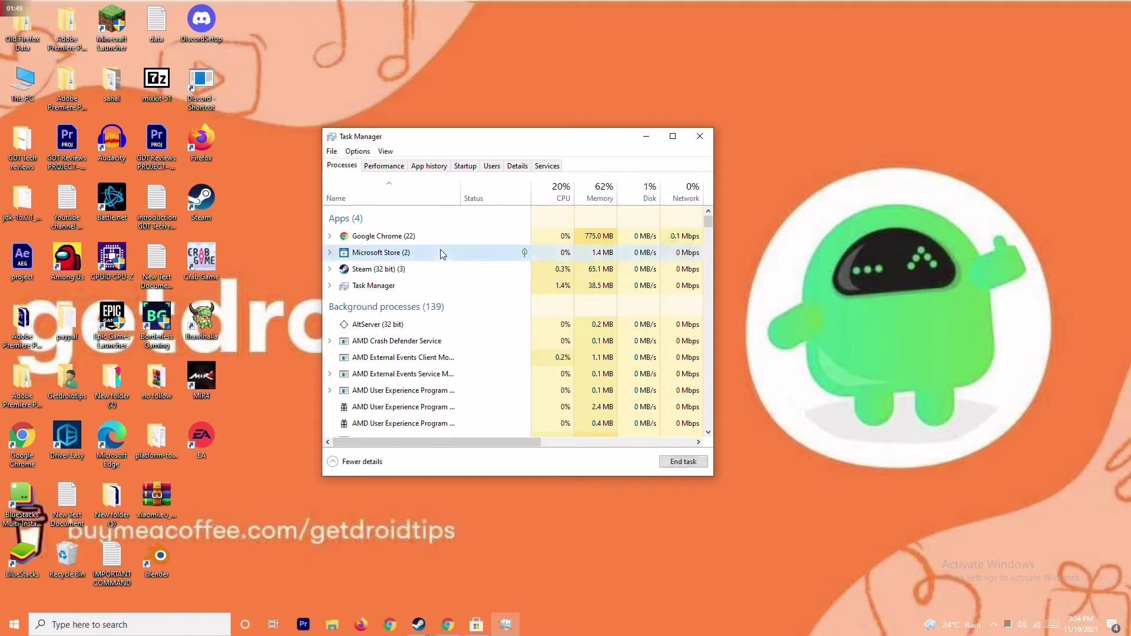
pyautogui.rightClick(481, 256)
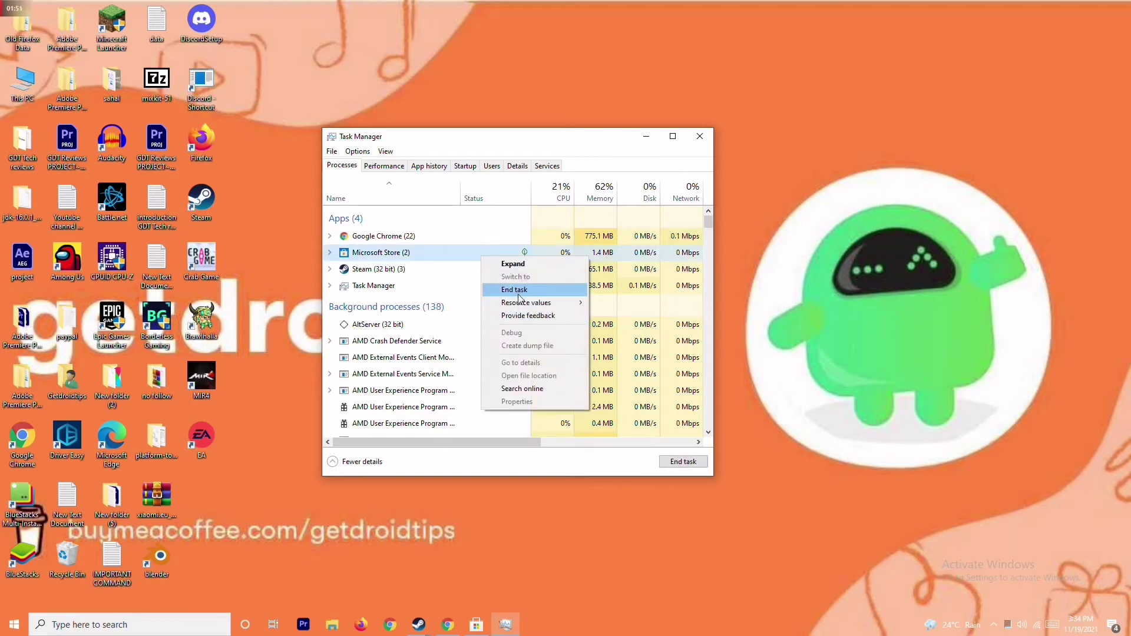
pyautogui.click(483, 290)
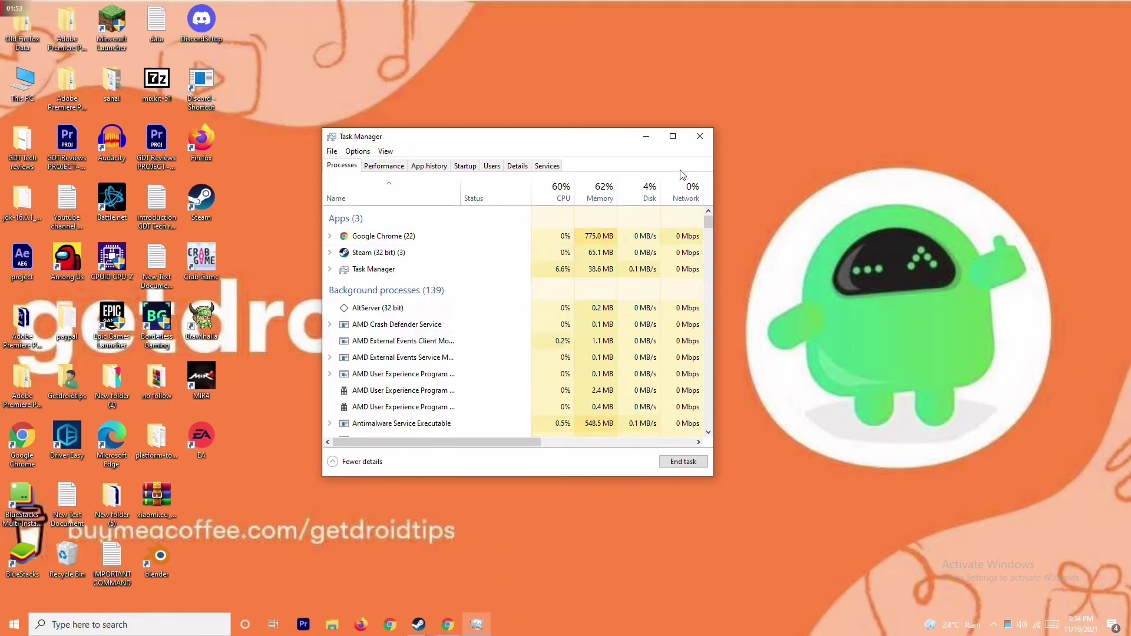
pyautogui.click(700, 136)
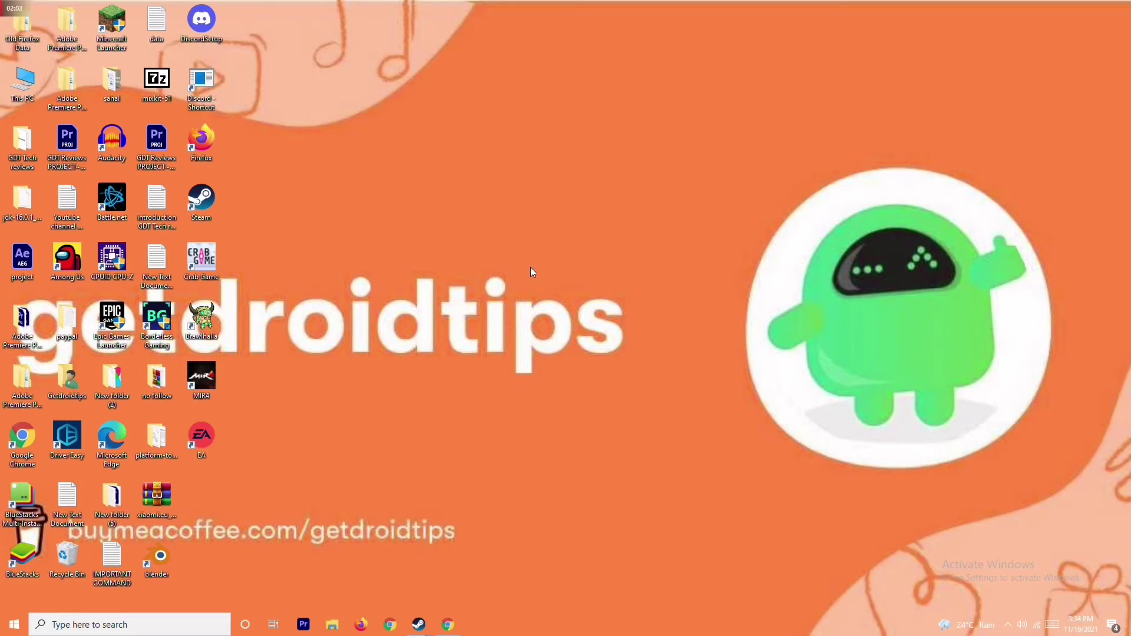
pyautogui.rightClick(208, 278)
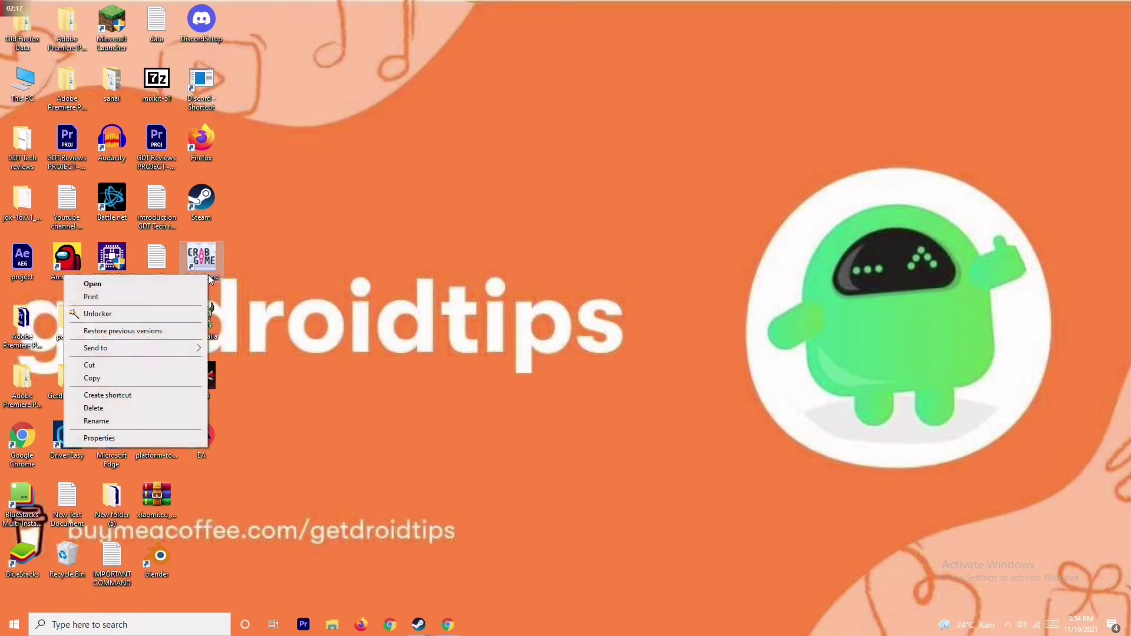
pyautogui.click(275, 267)
pyautogui.rightClick(208, 278)
pyautogui.click(293, 278)
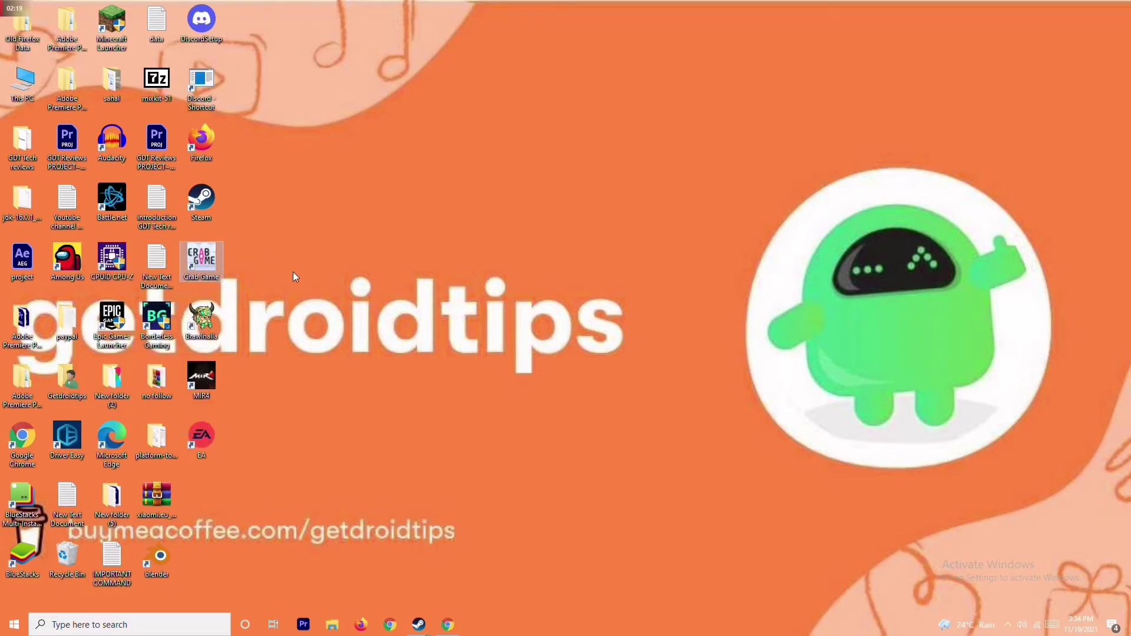
pyautogui.rightClick(199, 280)
pyautogui.click(146, 440)
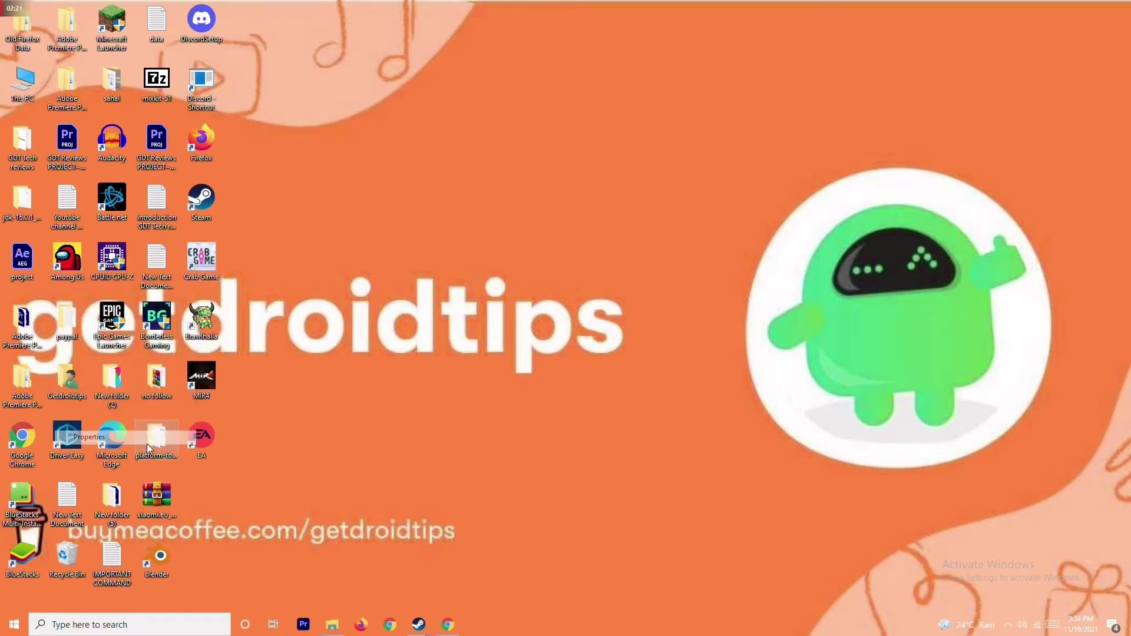
pyautogui.click(412, 285)
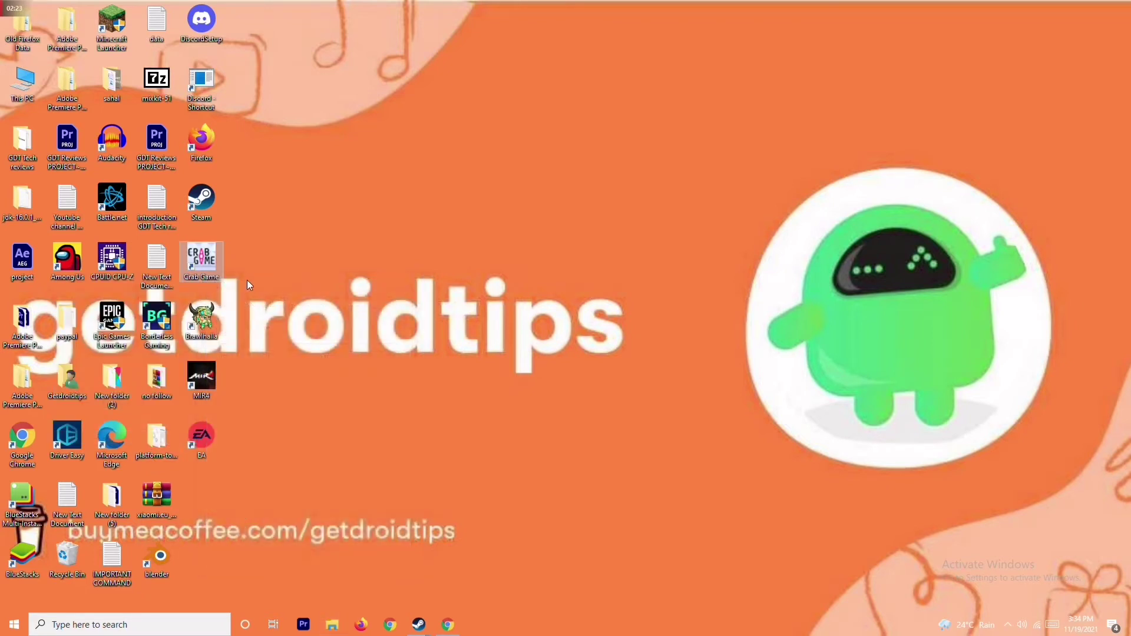
# - Switch to Steam and browse to Crab Game's install folder from the local files section of its properties
pyautogui.moveTo(419, 630)
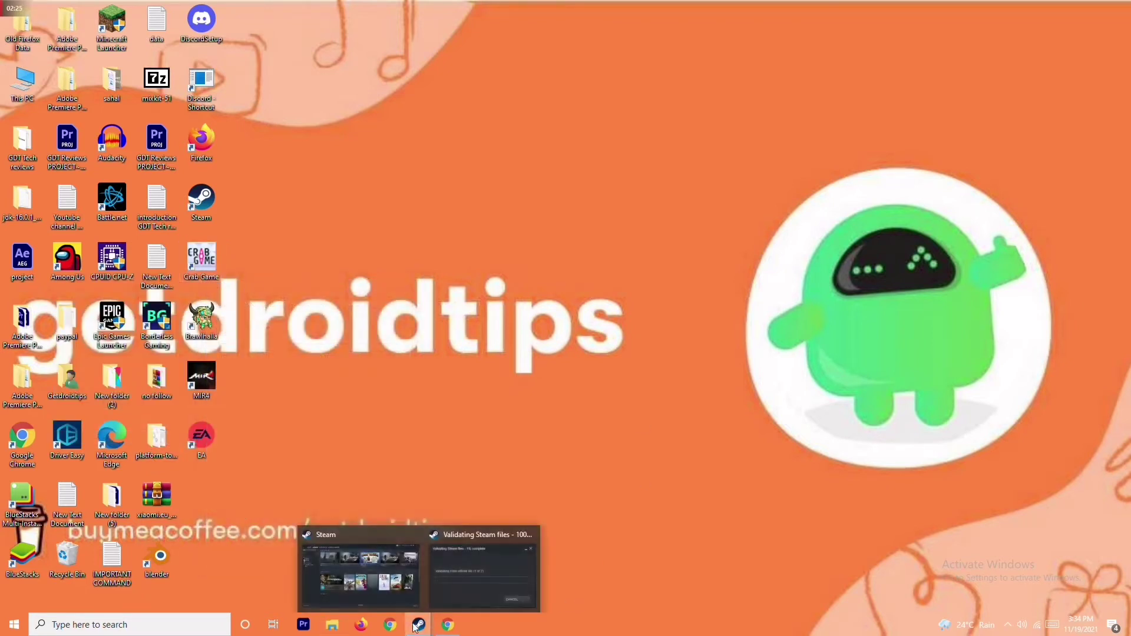
pyautogui.click(391, 562)
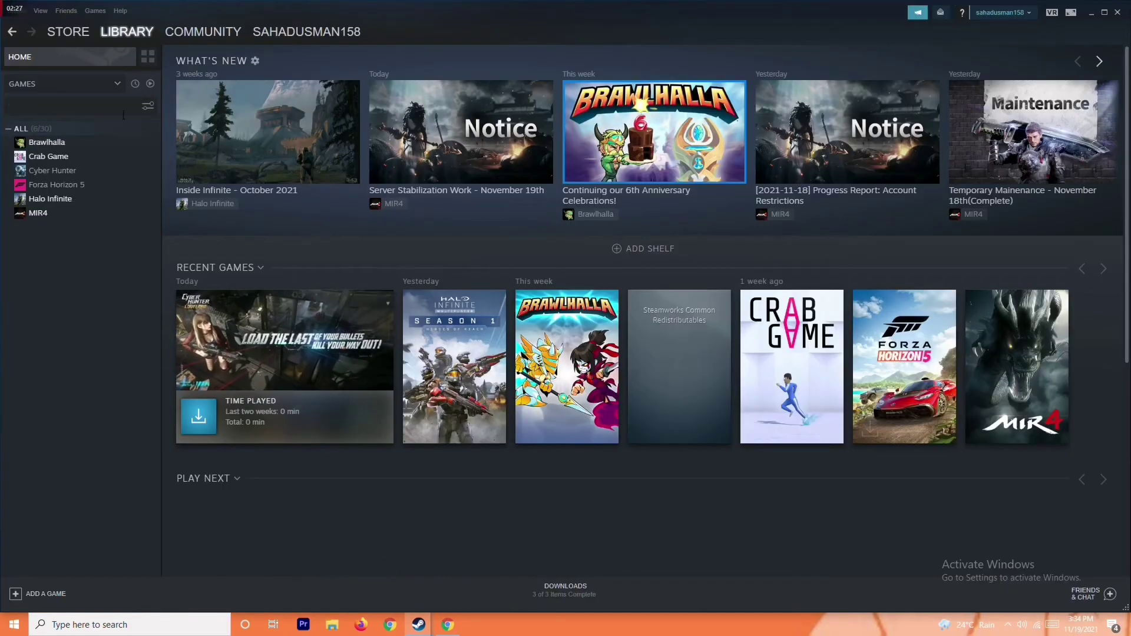
pyautogui.rightClick(109, 158)
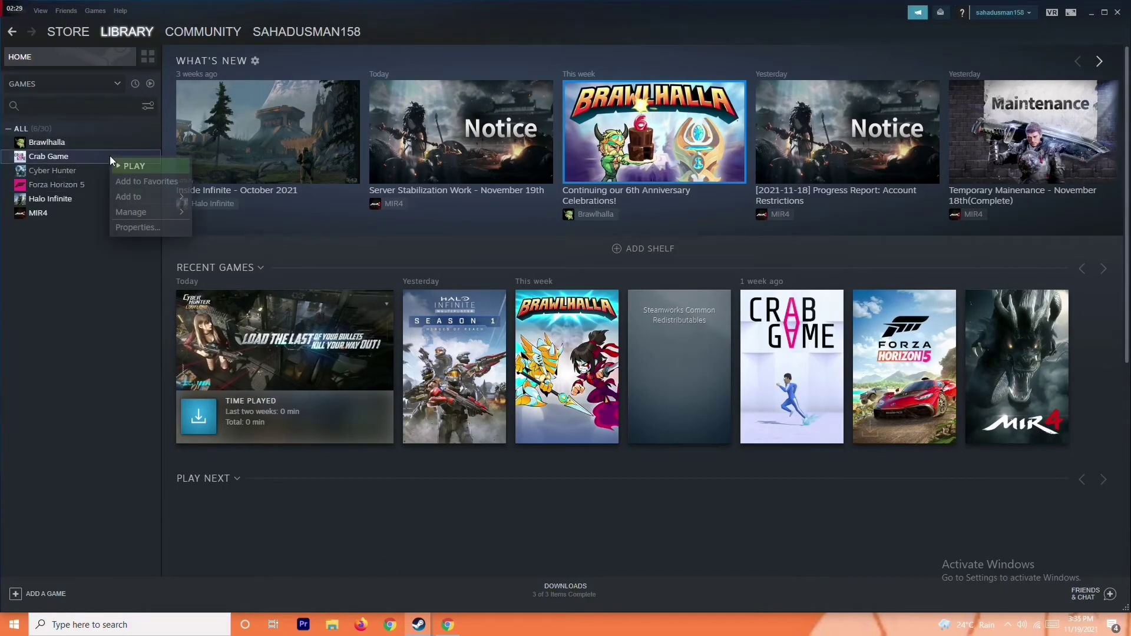
pyautogui.click(149, 229)
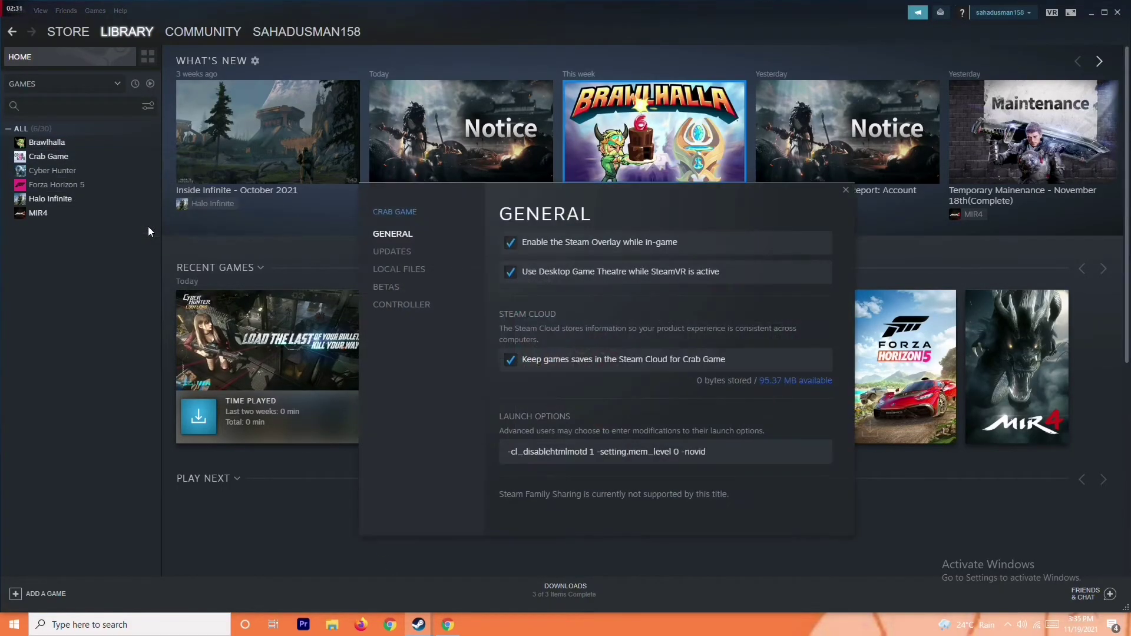
pyautogui.click(431, 272)
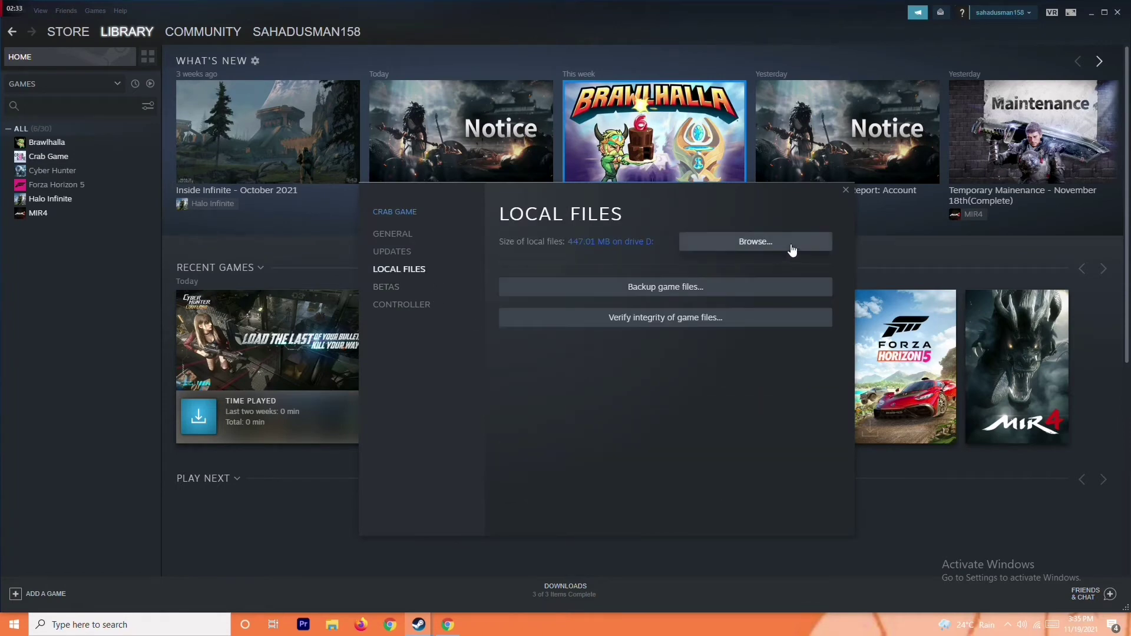
pyautogui.click(753, 241)
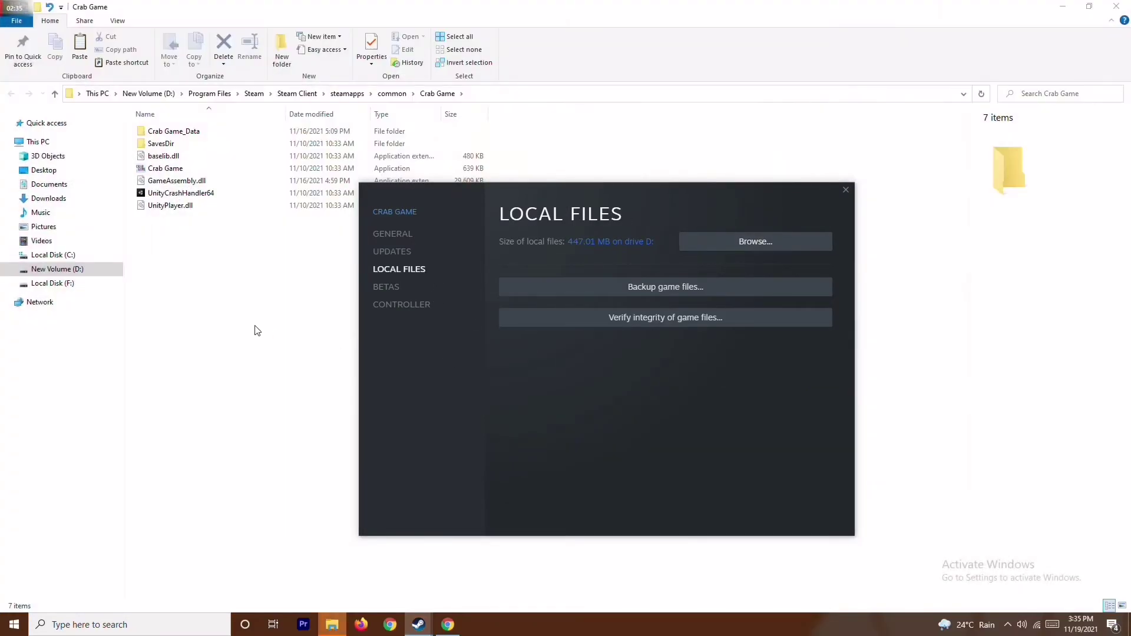
pyautogui.click(254, 330)
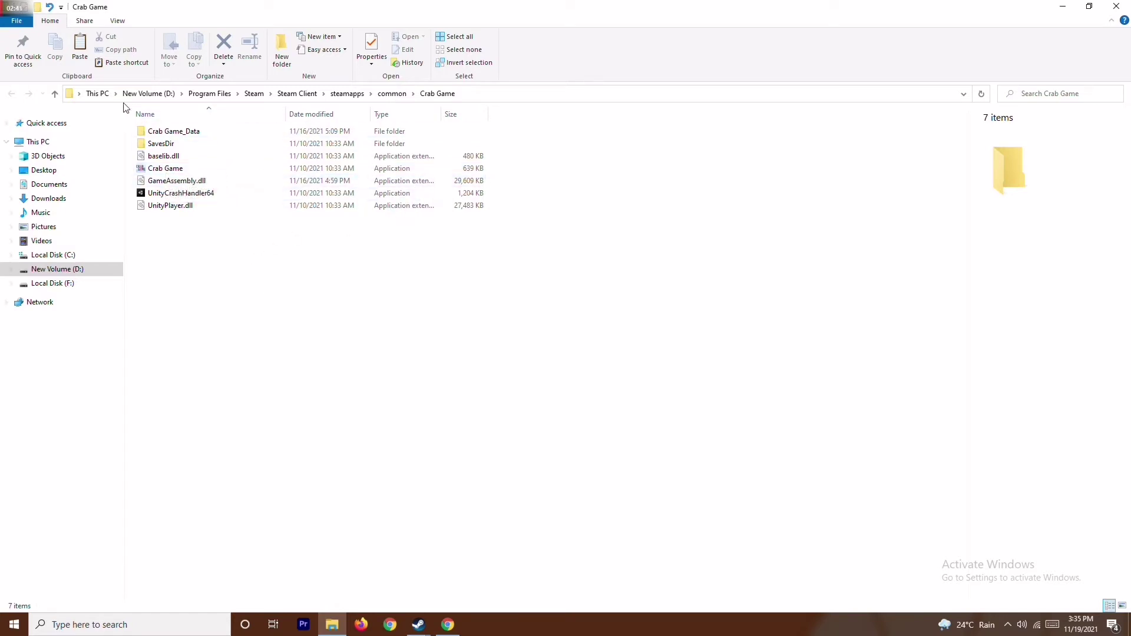
# - Try to run the Crab Game application as administrator from its install folder
pyautogui.click(181, 170)
pyautogui.rightClick(180, 170)
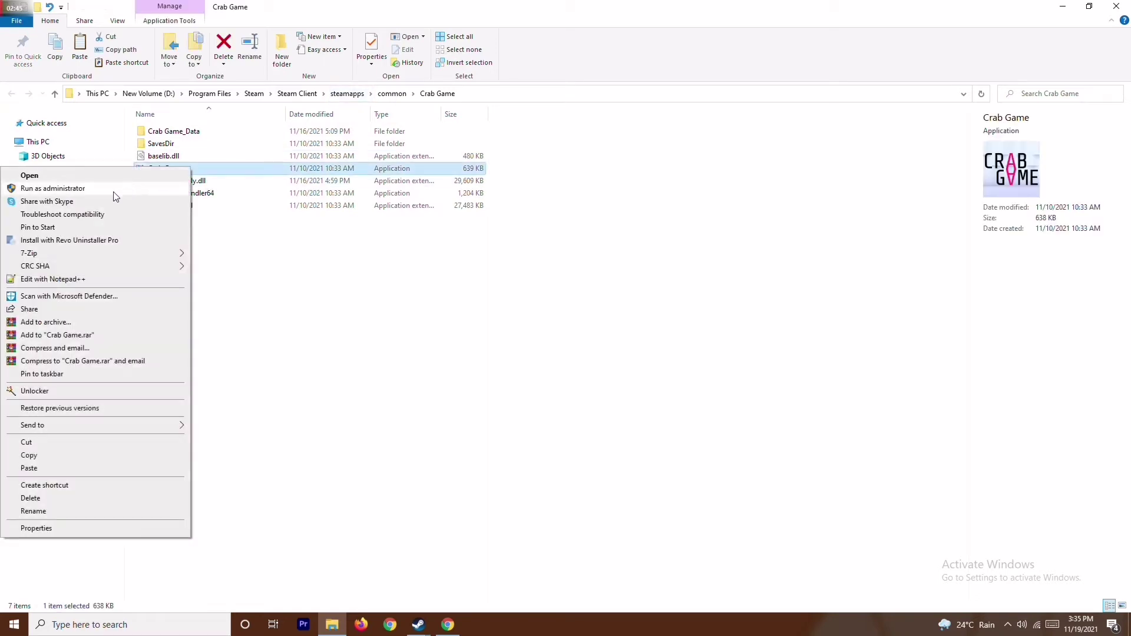
pyautogui.click(144, 189)
pyautogui.click(365, 284)
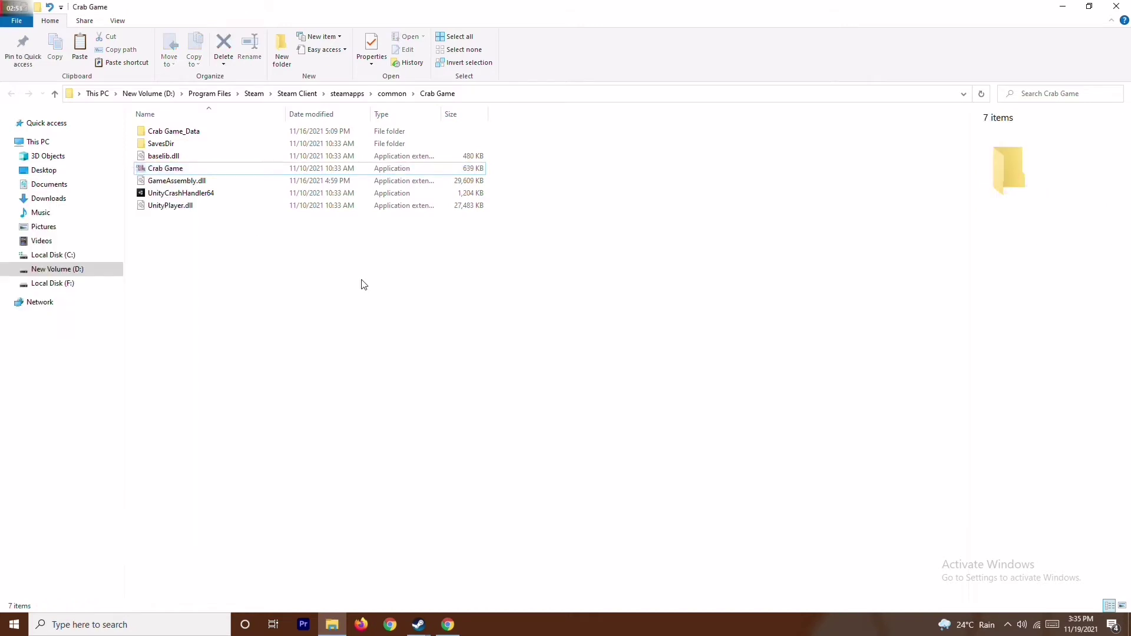
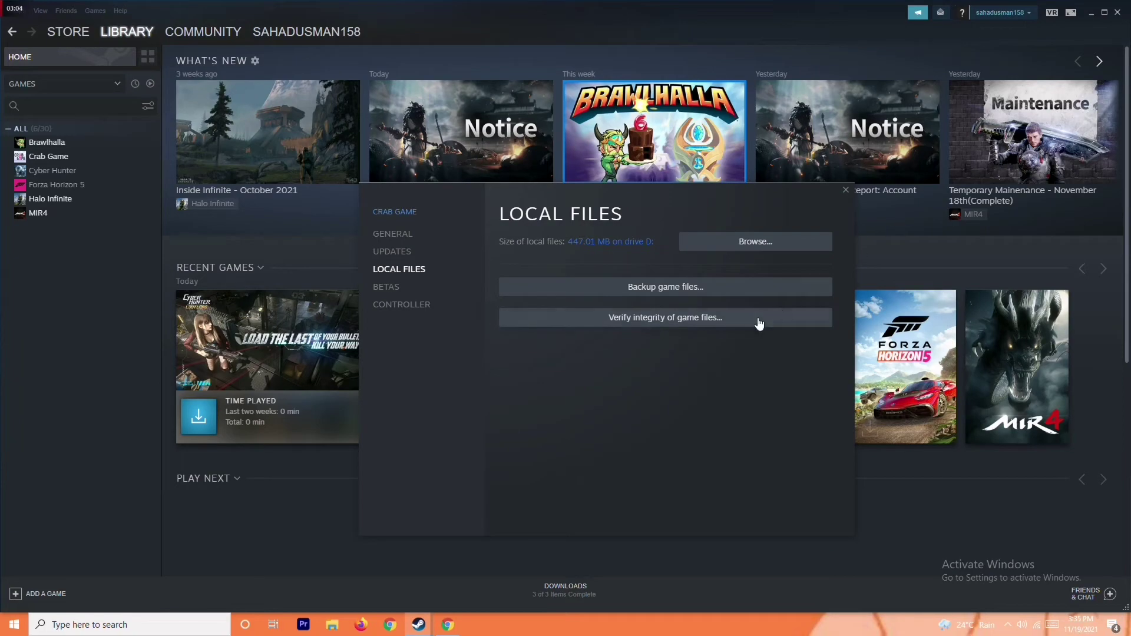
# - Minimize Steam and close Crab Game's properties window
pyautogui.click(1090, 13)
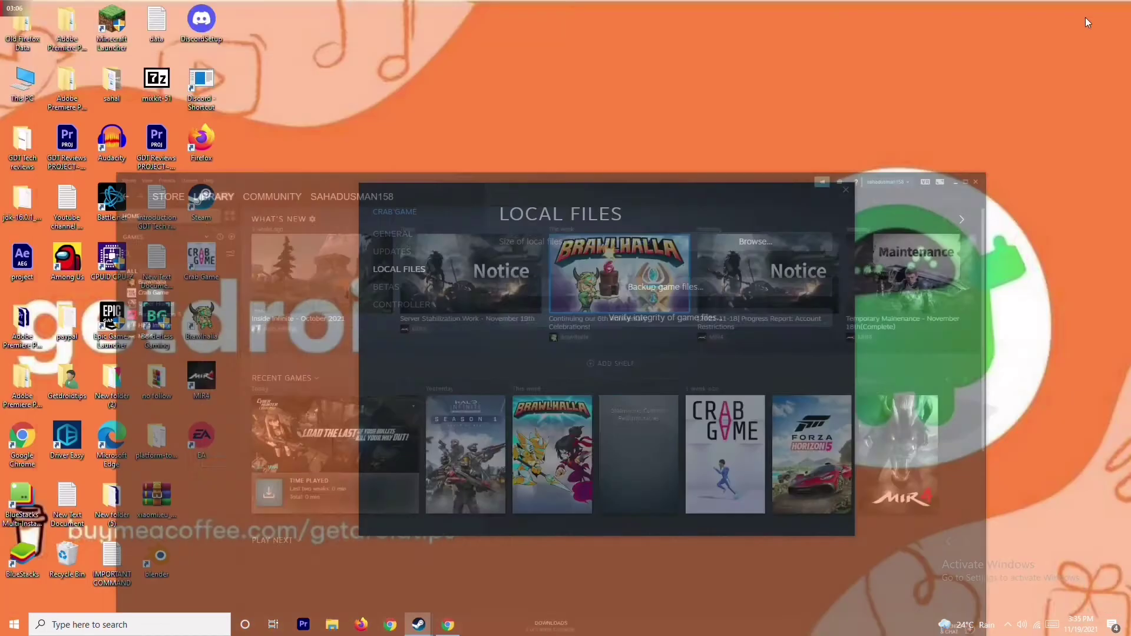
pyautogui.click(845, 189)
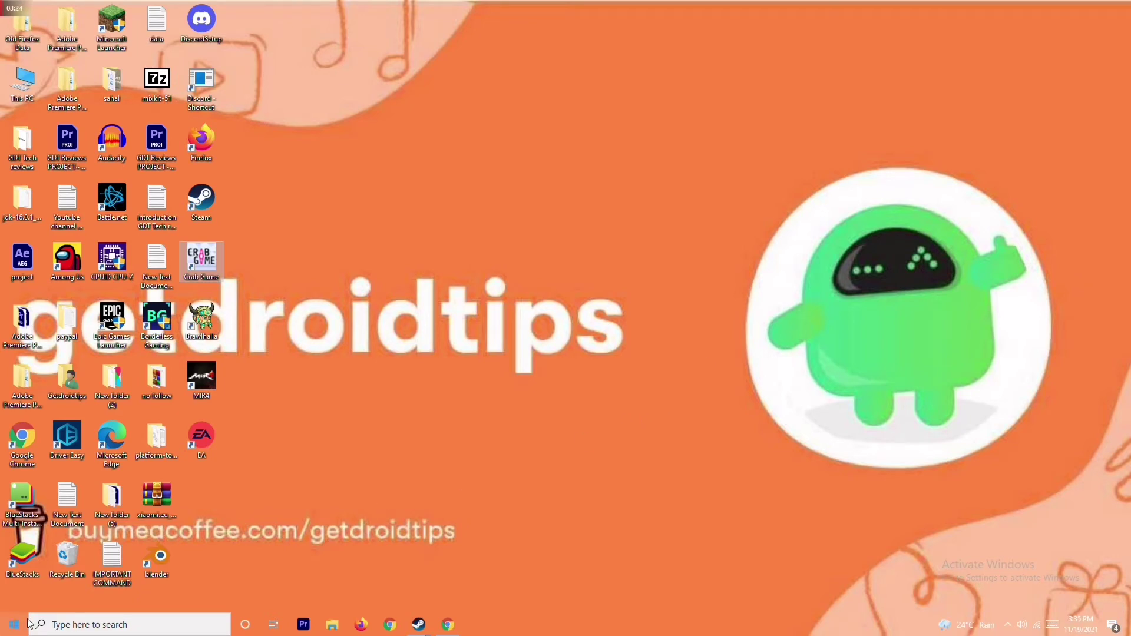
# - Search Windows for "windows" and open Windows Defender Firewall
pyautogui.click(137, 624)
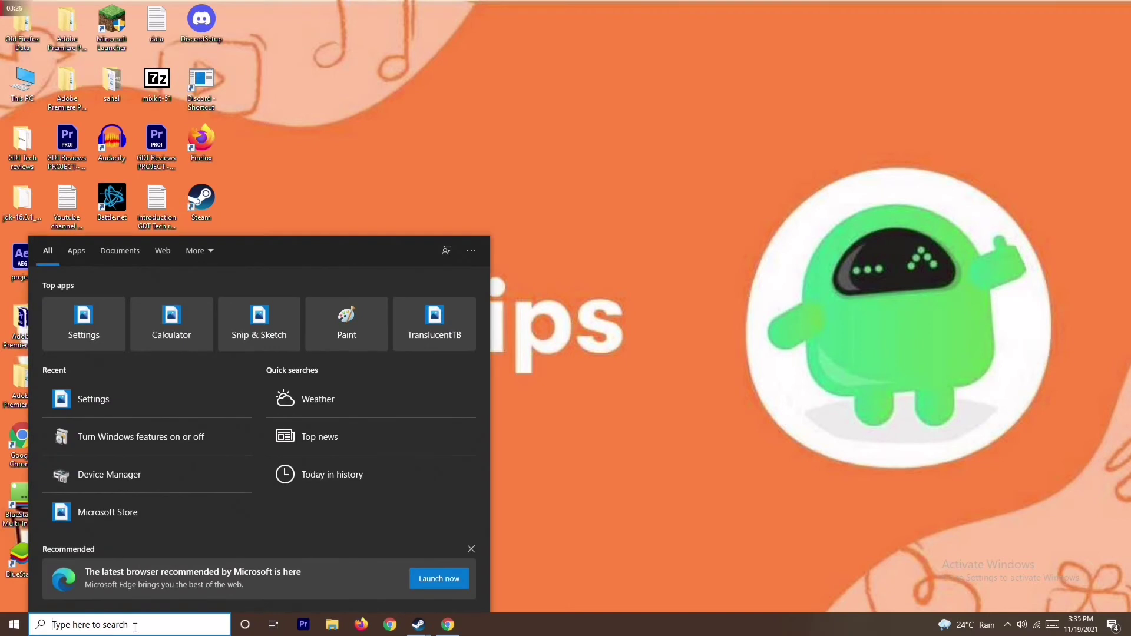
pyautogui.write('window')
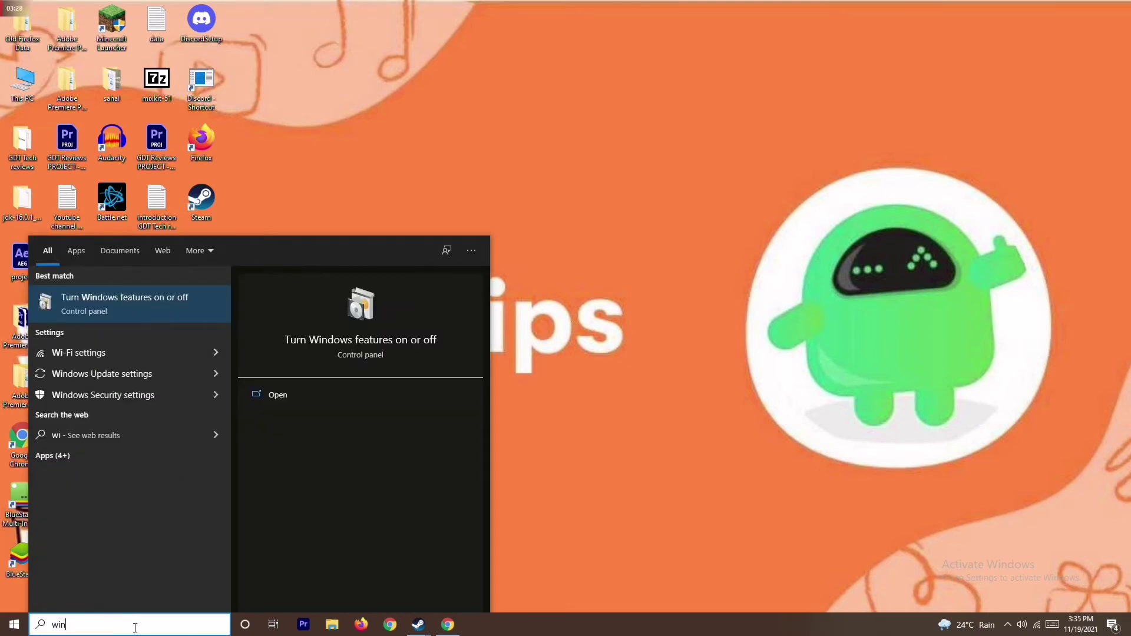
pyautogui.write('s')
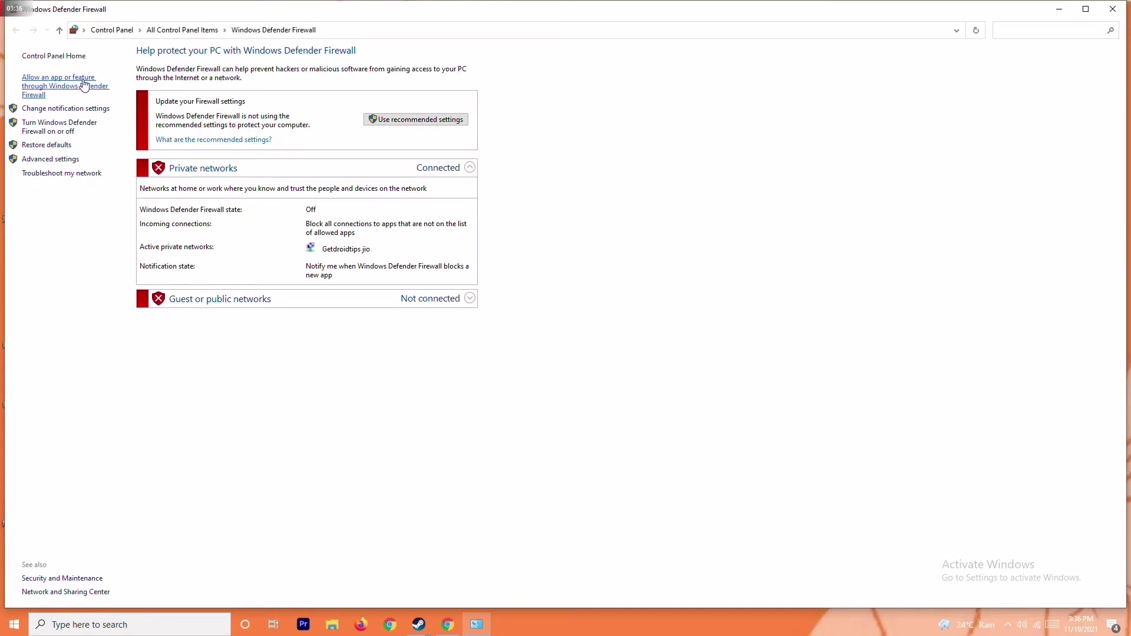
# - Open the firewall on/off settings, select turning Windows Defender Firewall off for private networks, and close the window without applying
pyautogui.click(67, 126)
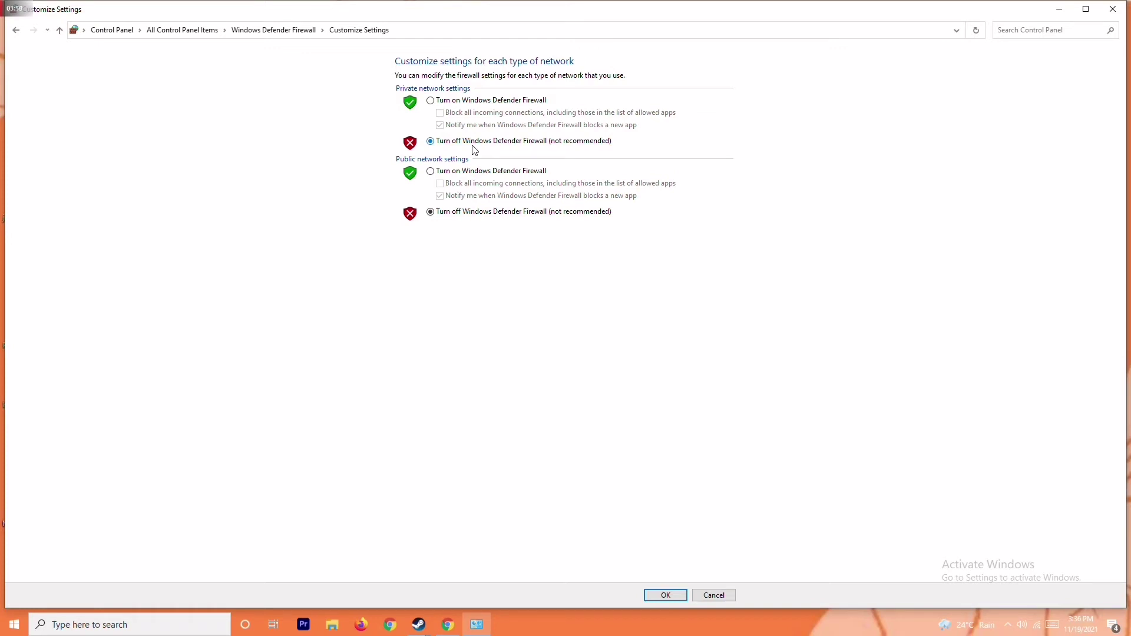
pyautogui.click(452, 101)
pyautogui.click(461, 144)
pyautogui.click(1113, 9)
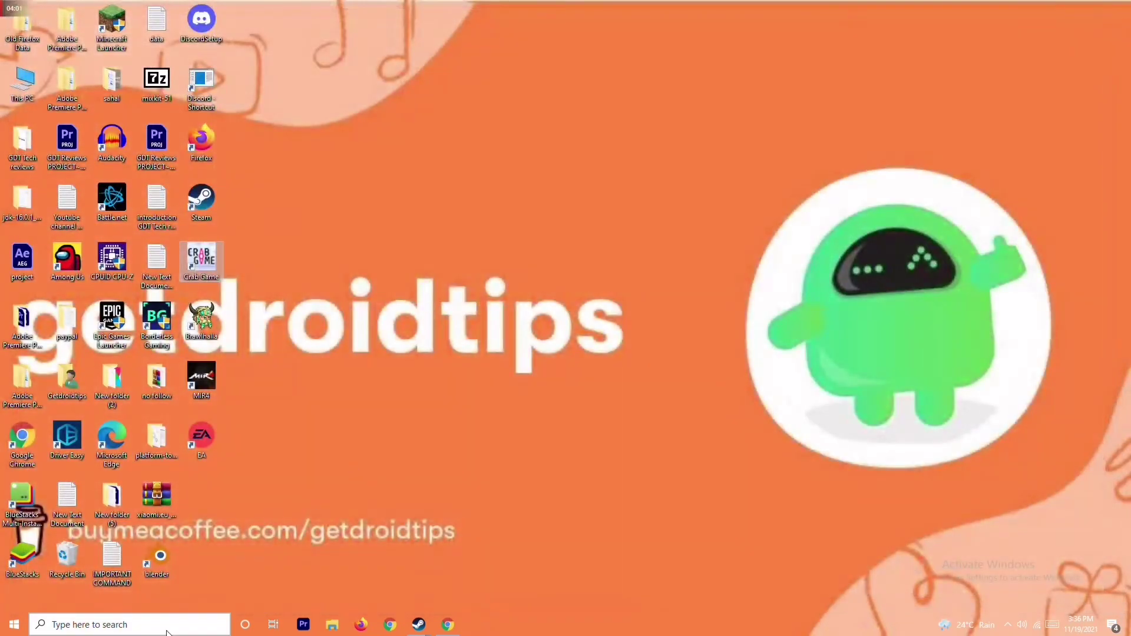
pyautogui.click(14, 624)
pyautogui.click(18, 596)
pyautogui.click(590, 415)
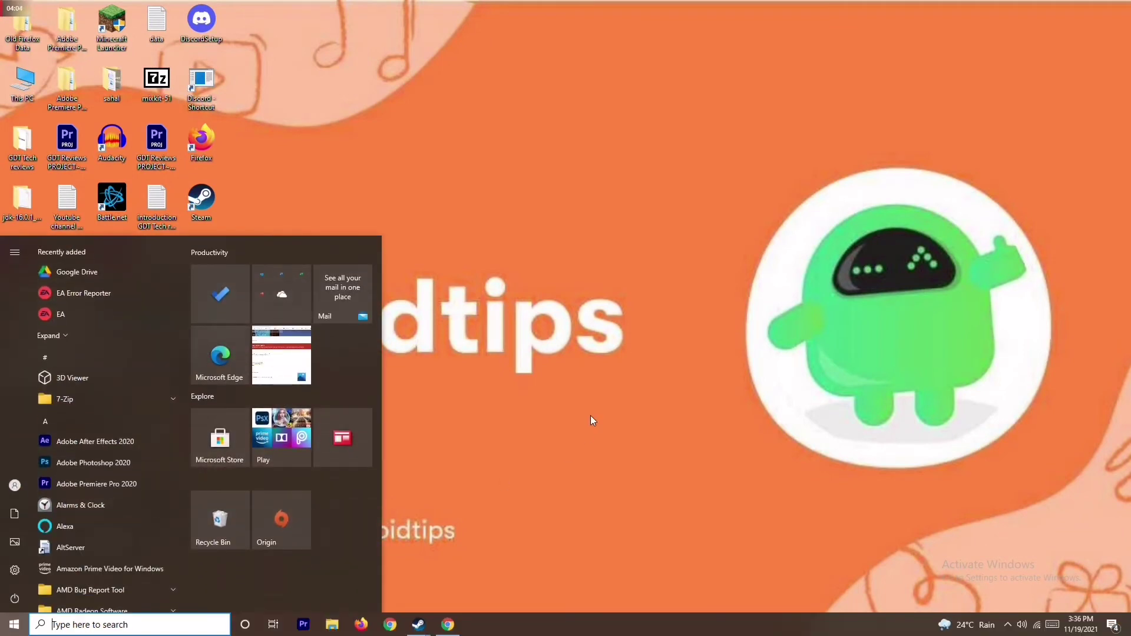
pyautogui.click(591, 415)
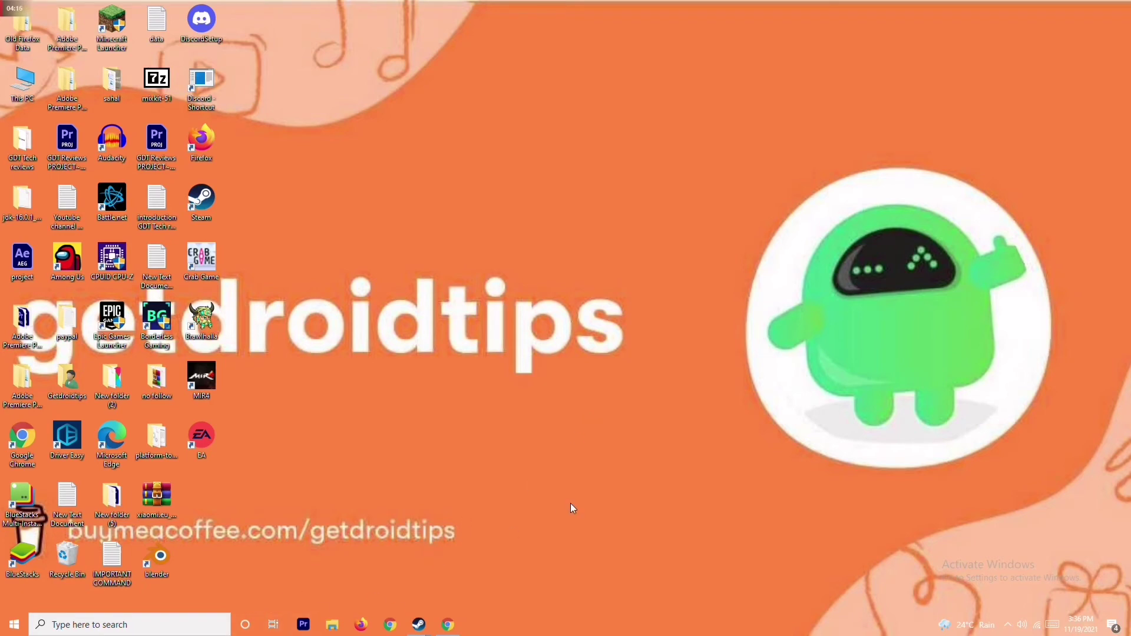
# - Open Virus & threat protection through the Windows Security section of Update & Security in Windows Settings
pyautogui.press('super+i')
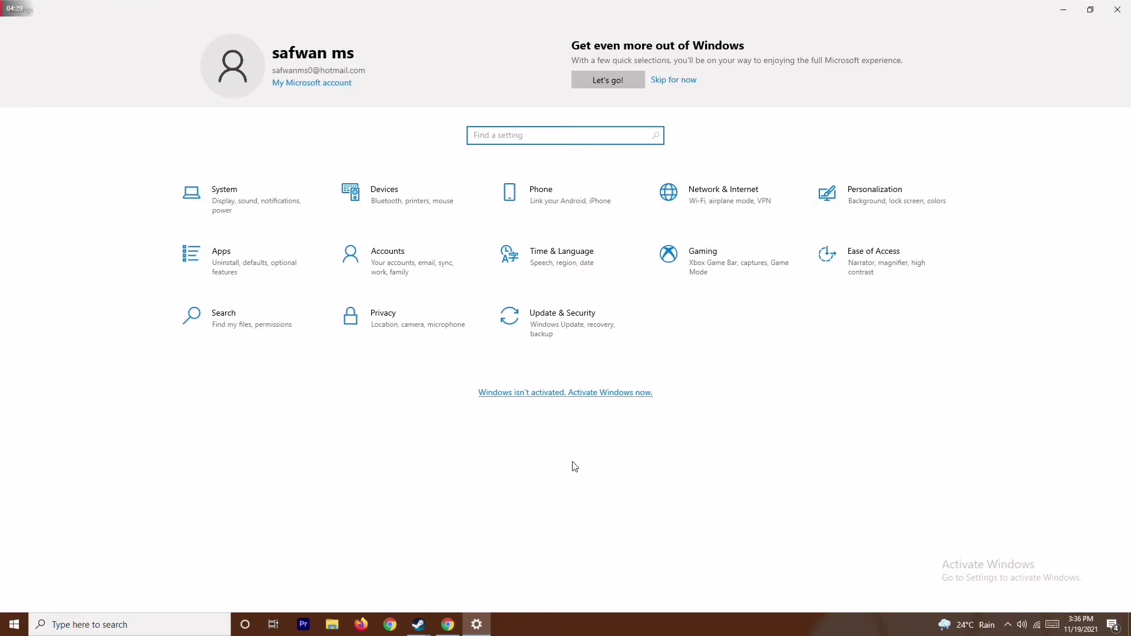
pyautogui.click(575, 316)
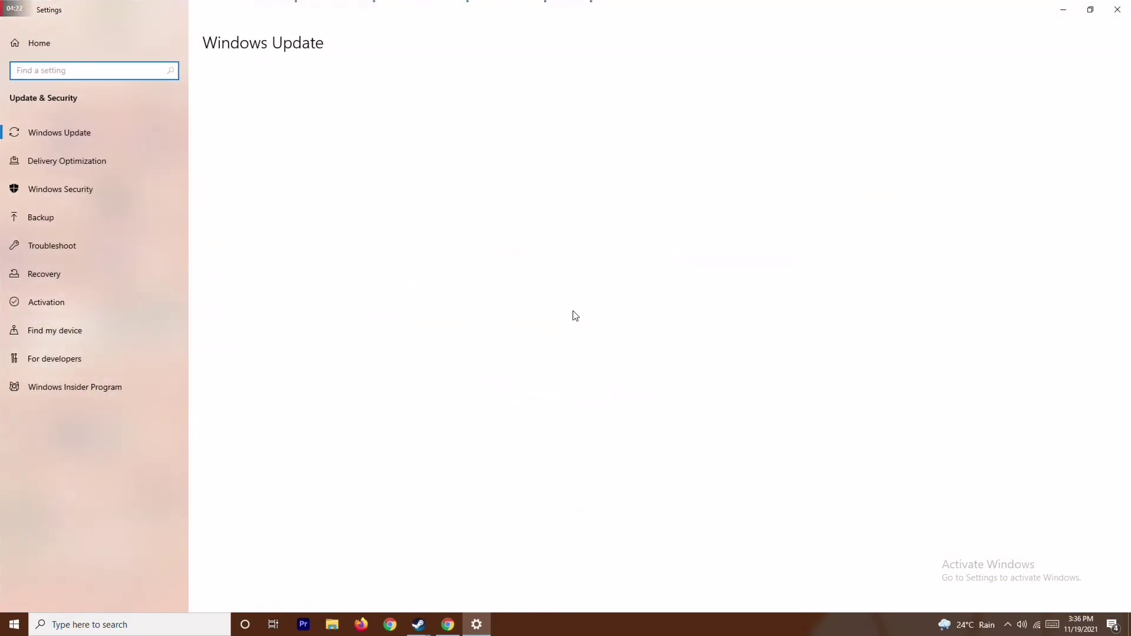
pyautogui.click(73, 189)
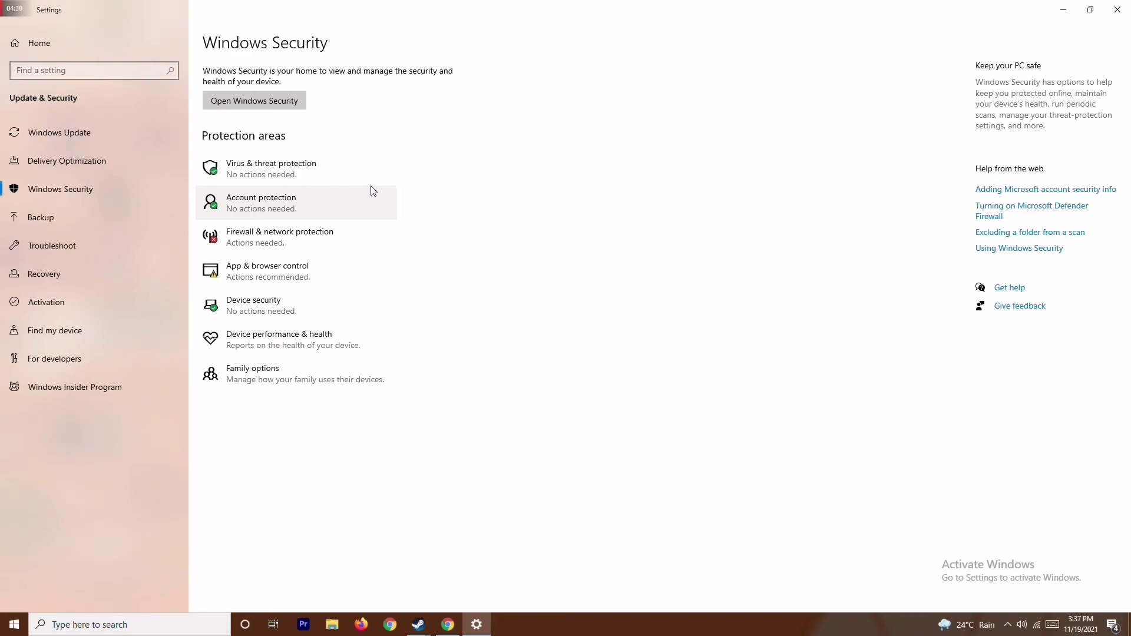
pyautogui.click(343, 172)
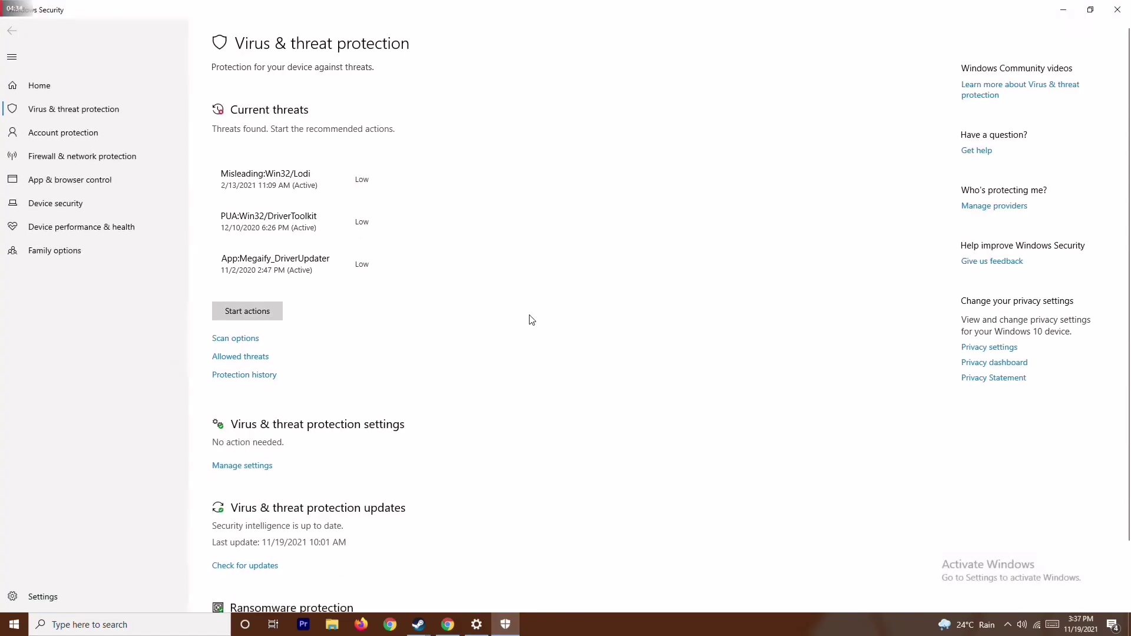
# - Turn off real-time protection in the Virus & threat protection settings and close the window
pyautogui.scroll(-1, 532, 320)
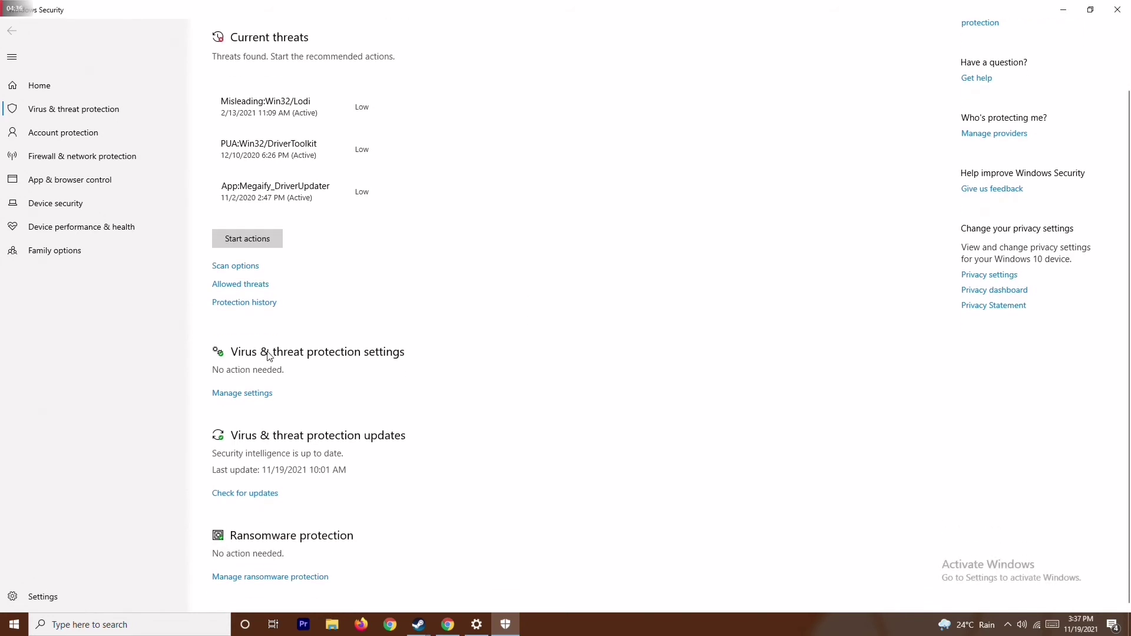
pyautogui.click(251, 396)
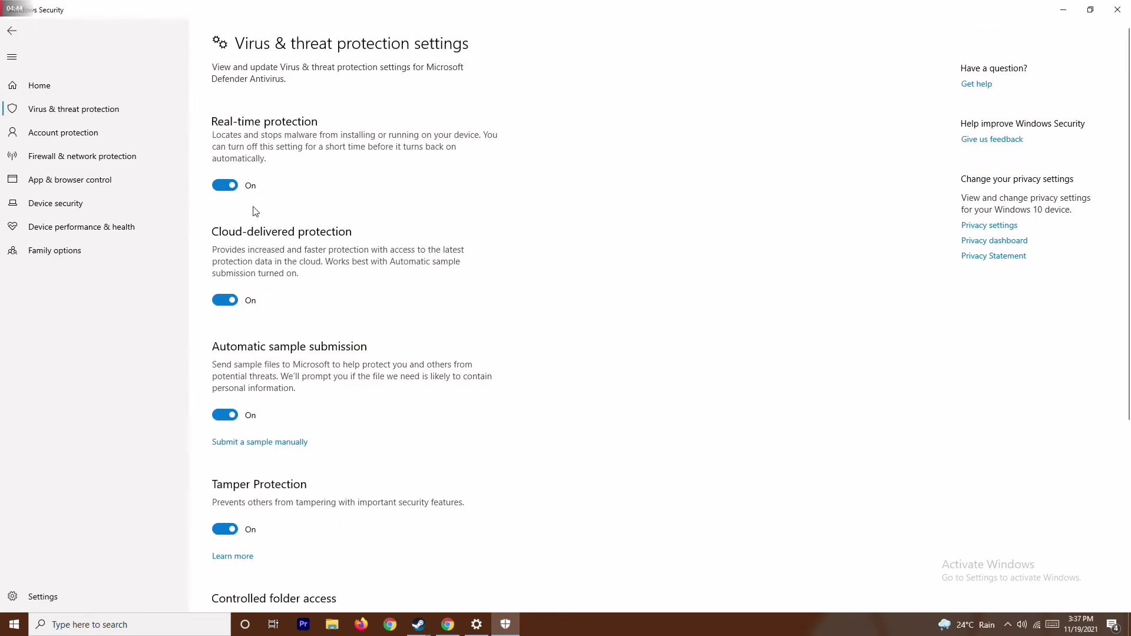
pyautogui.click(229, 186)
pyautogui.click(525, 386)
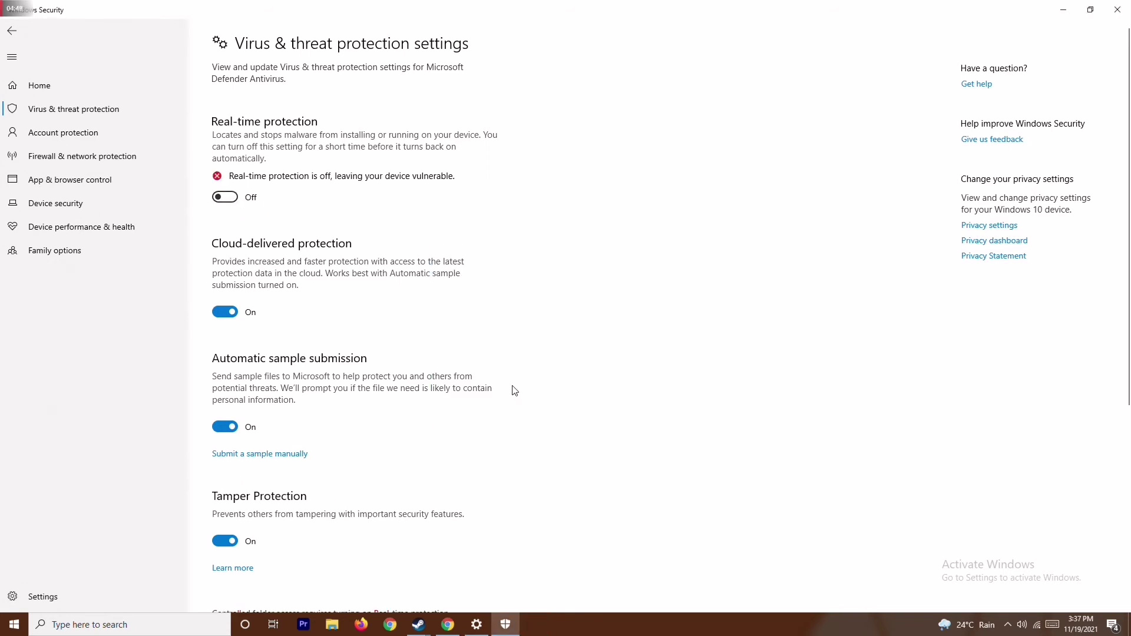
pyautogui.click(1118, 9)
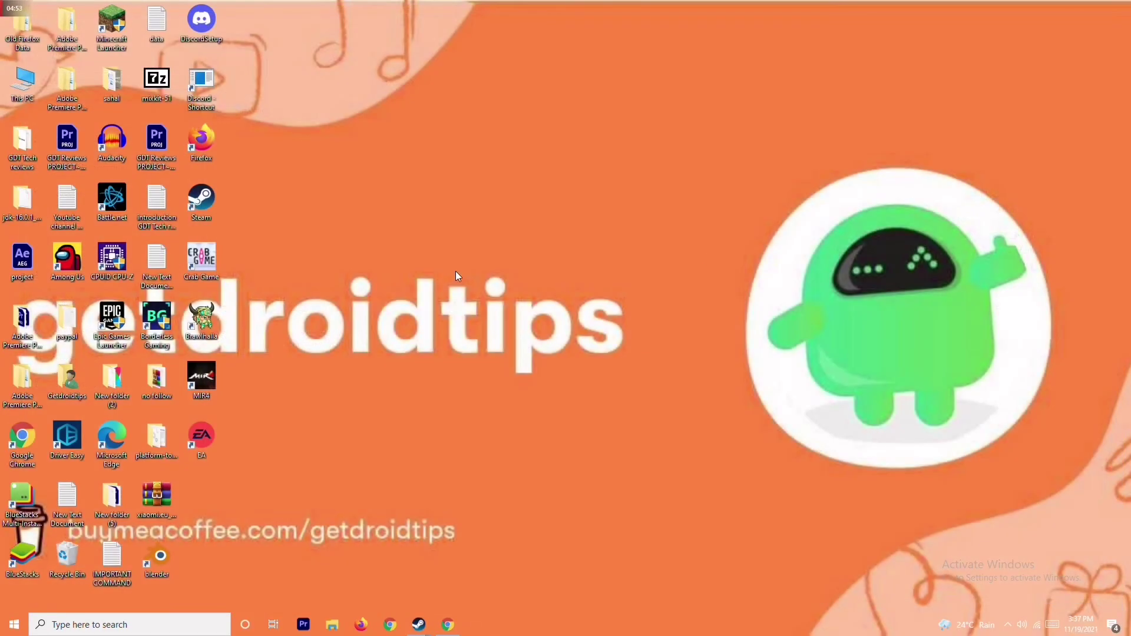
pyautogui.rightClick(455, 271)
pyautogui.click(422, 324)
pyautogui.rightClick(743, 628)
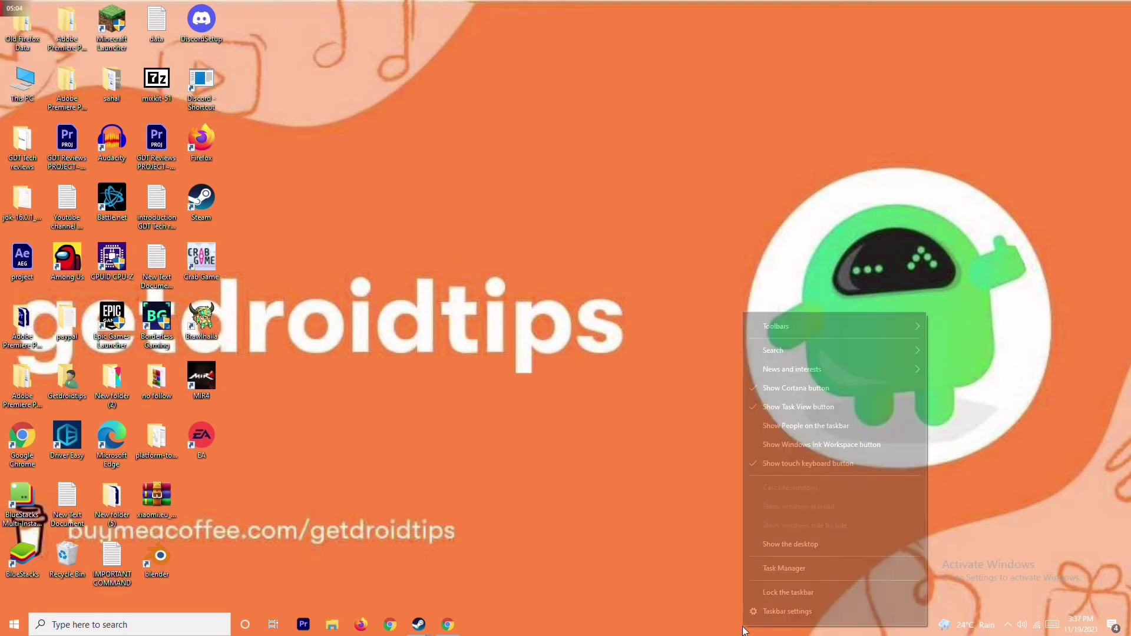
pyautogui.click(522, 340)
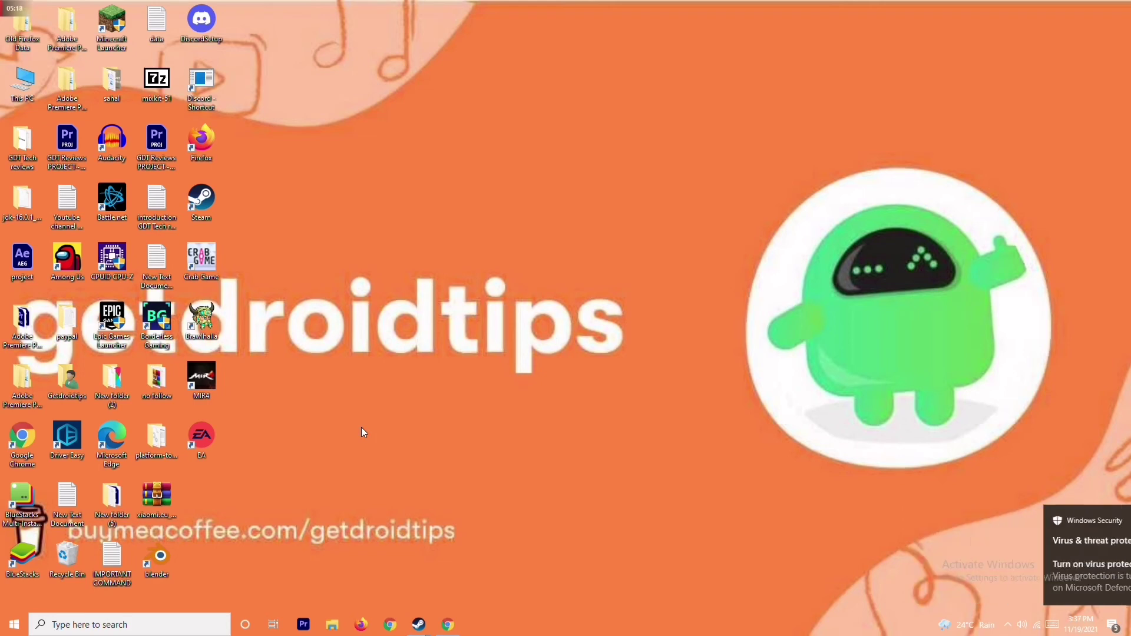
# - Switch to Steam, check the management options for Forza Horizon 5 and open its library page
pyautogui.moveTo(417, 622)
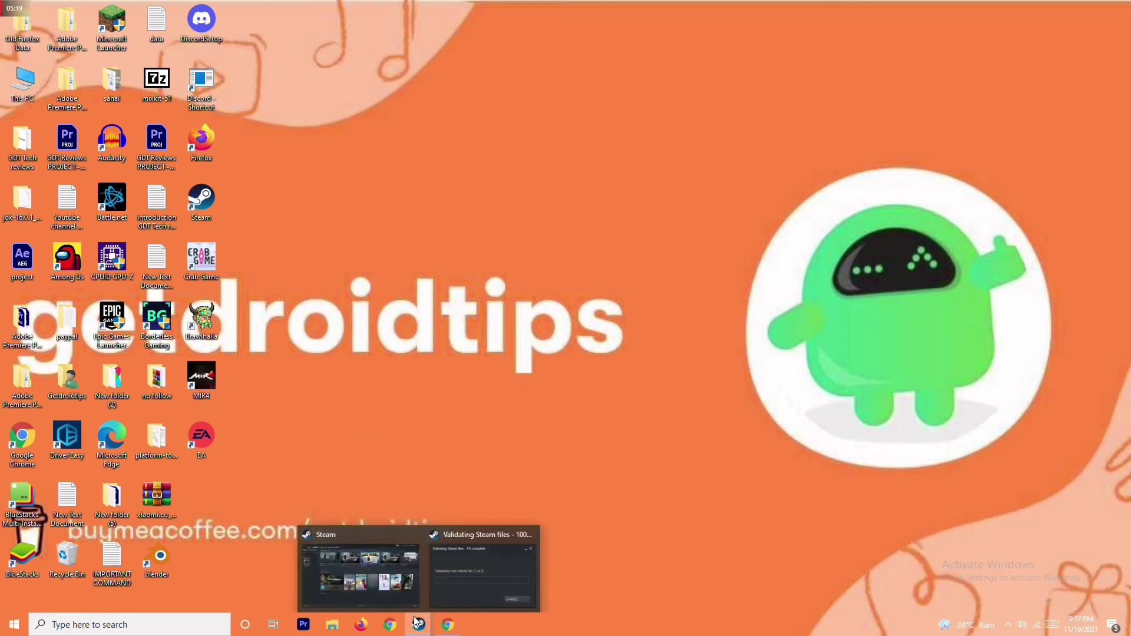
pyautogui.click(394, 562)
pyautogui.rightClick(94, 188)
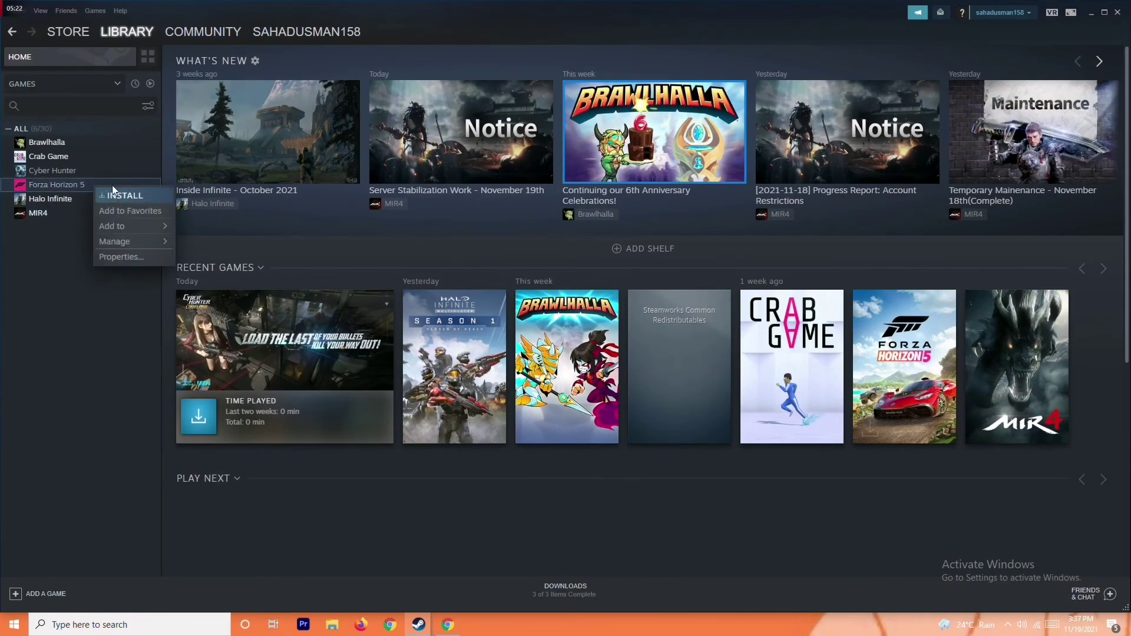
pyautogui.moveTo(124, 243)
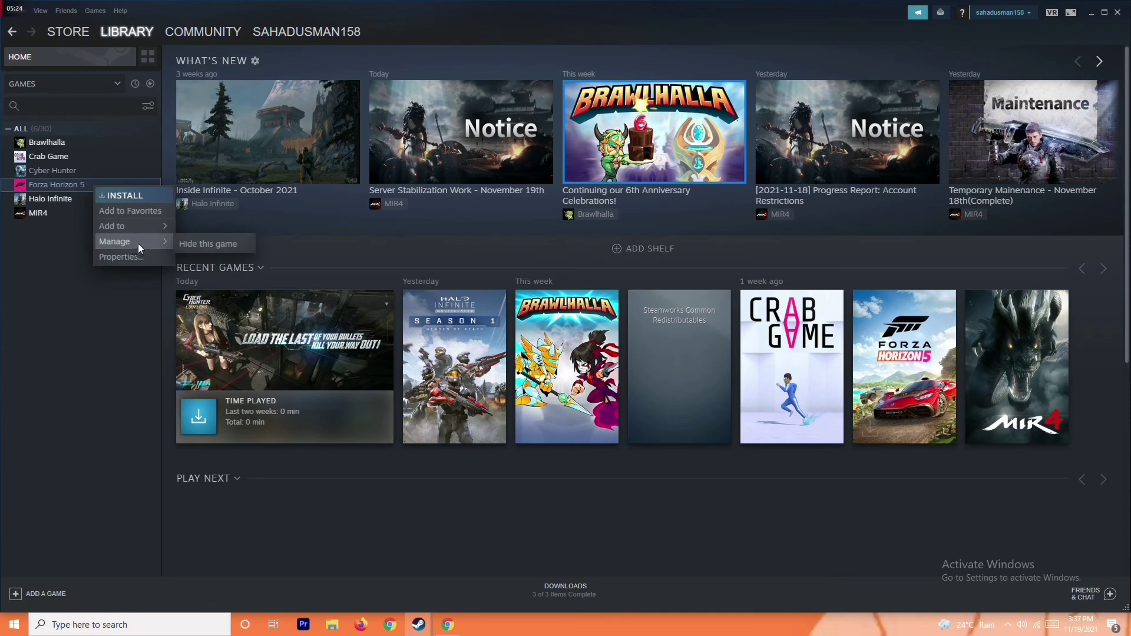
pyautogui.click(71, 290)
pyautogui.click(89, 185)
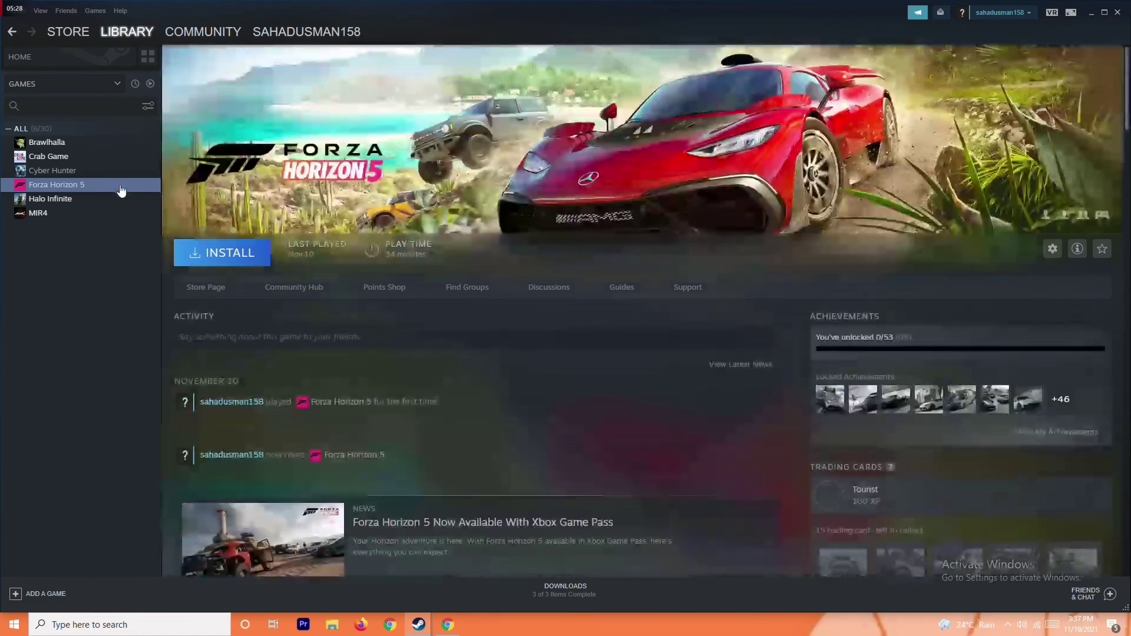
# - Open Crab Game's library page, check its management options such as uninstalling, and minimize Steam
pyautogui.click(82, 157)
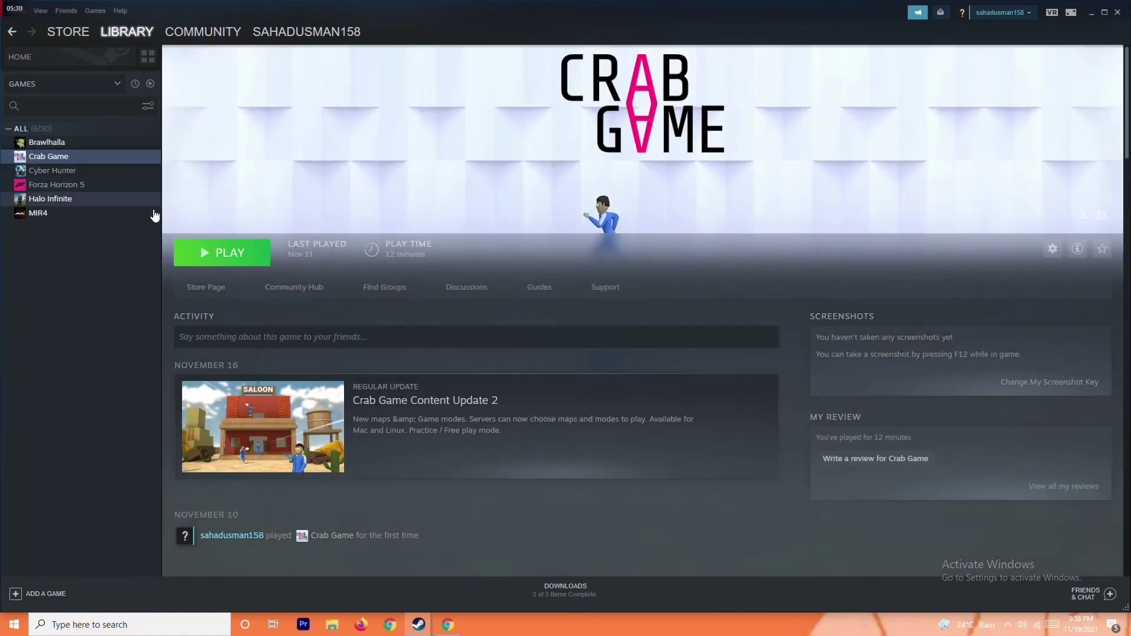
pyautogui.rightClick(100, 161)
pyautogui.moveTo(133, 211)
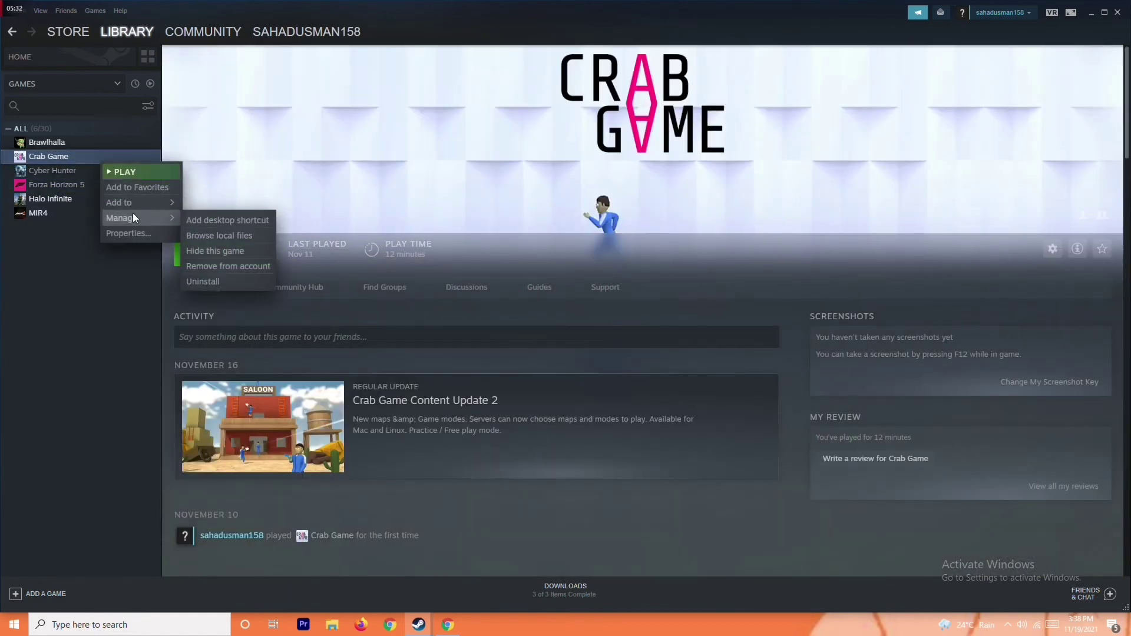
pyautogui.click(84, 330)
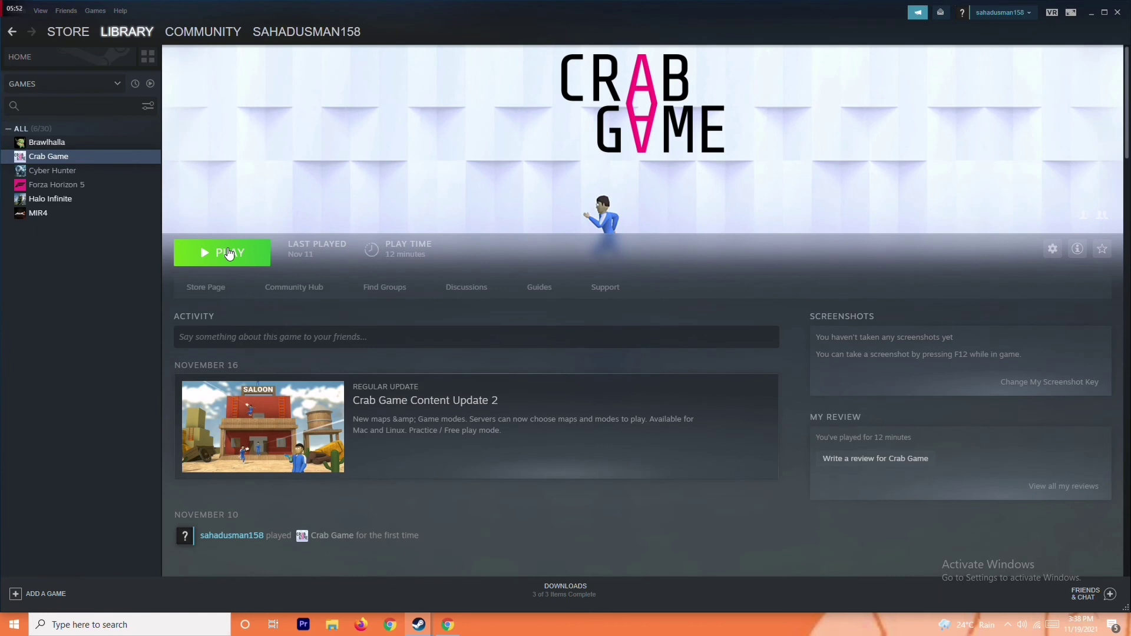
pyautogui.click(1090, 13)
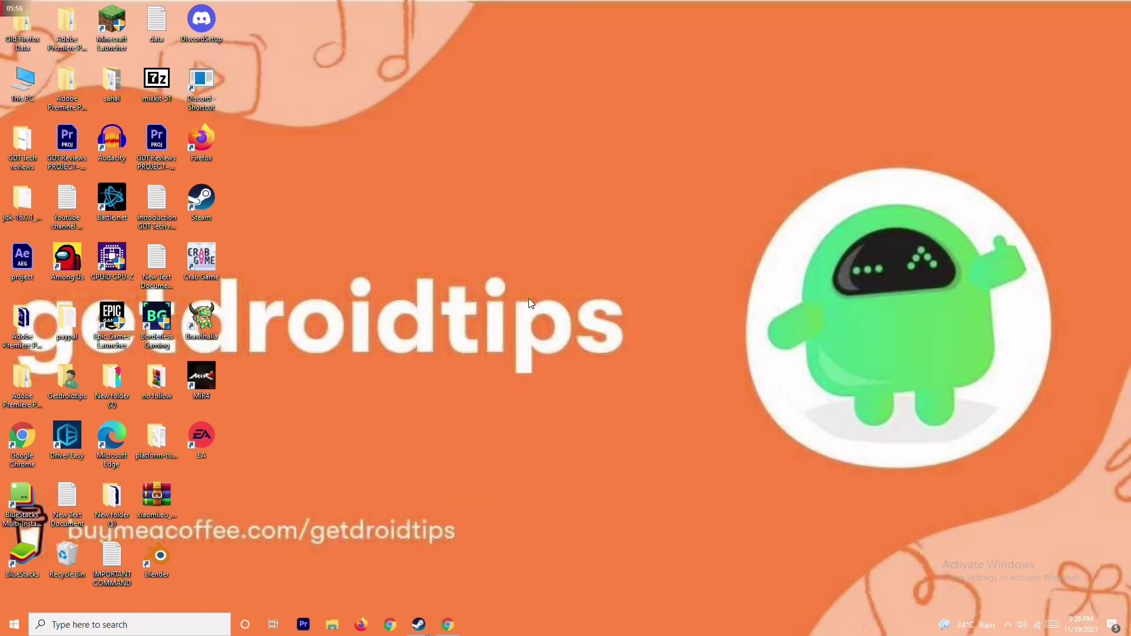